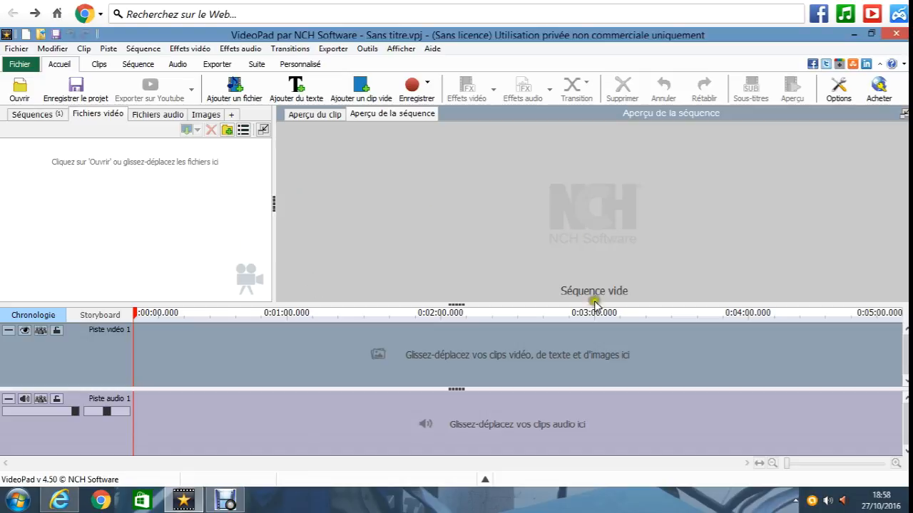
# Switch to Internet Explorer, search Google for "videopad" and open NCH Software's French VideoPad page
pyautogui.click(56, 502)
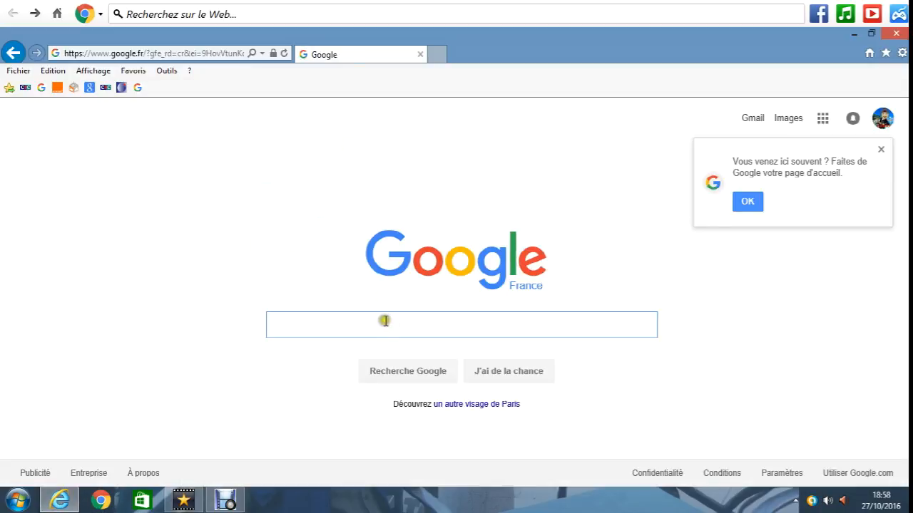
pyautogui.write('vi')
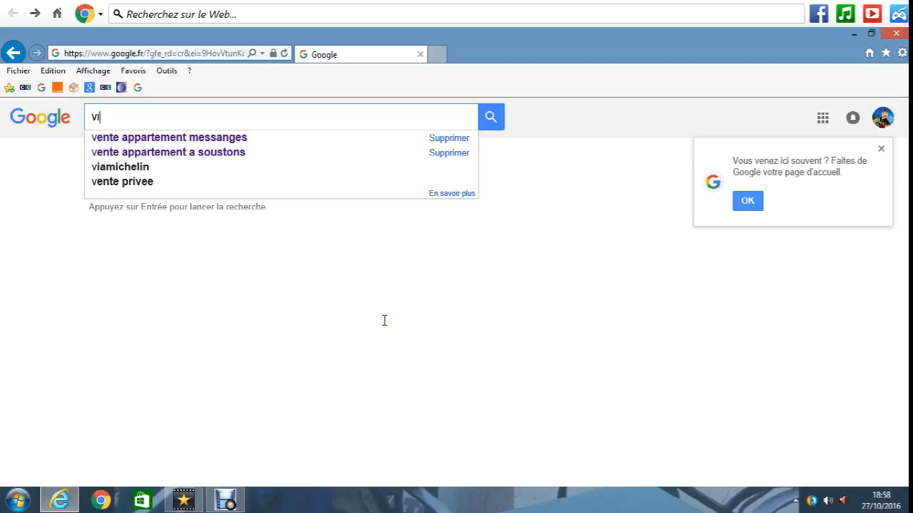
pyautogui.write('deopad')
pyautogui.press('Return')
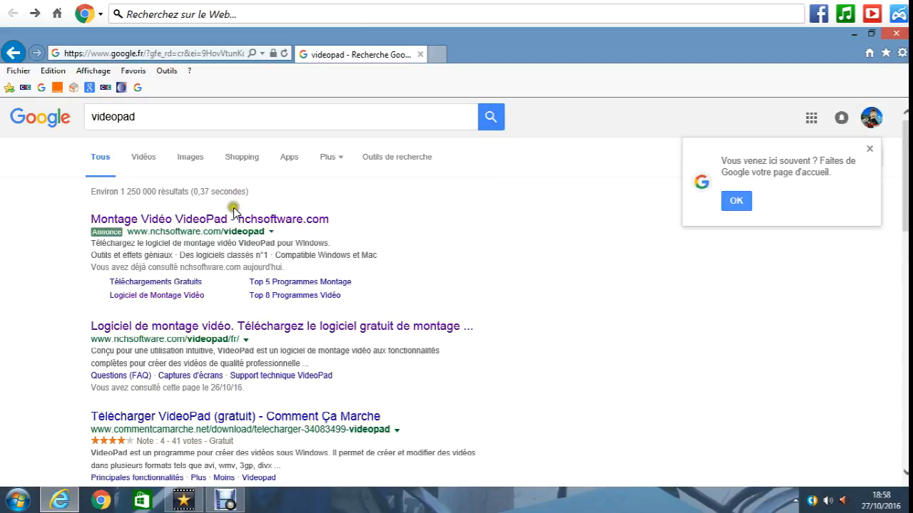
pyautogui.click(274, 329)
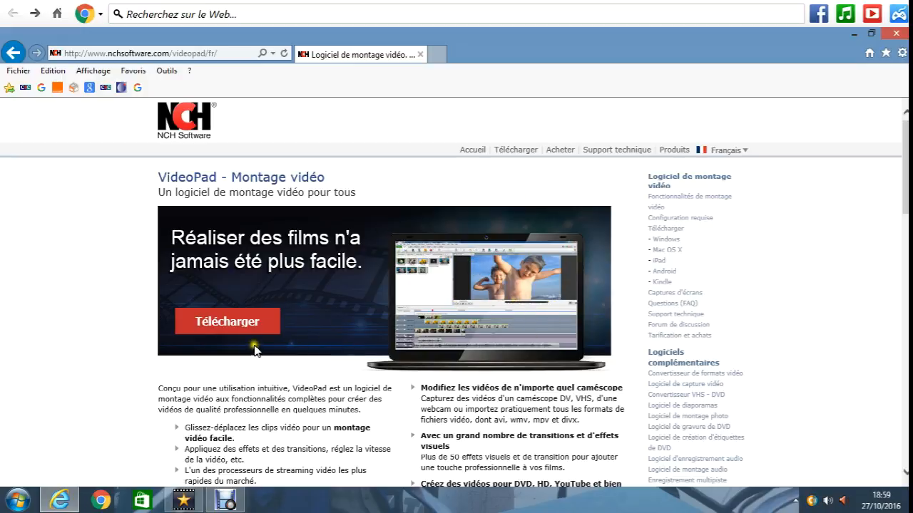
# Look through the VideoPad product page and start the download of the installer vppsetup.exe
pyautogui.scroll(-5, 418, 358)
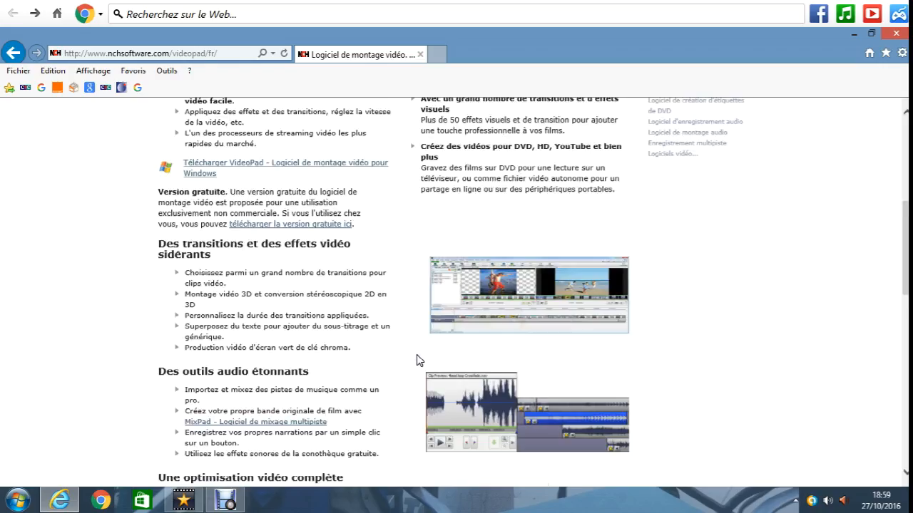
pyautogui.scroll(-5, 418, 359)
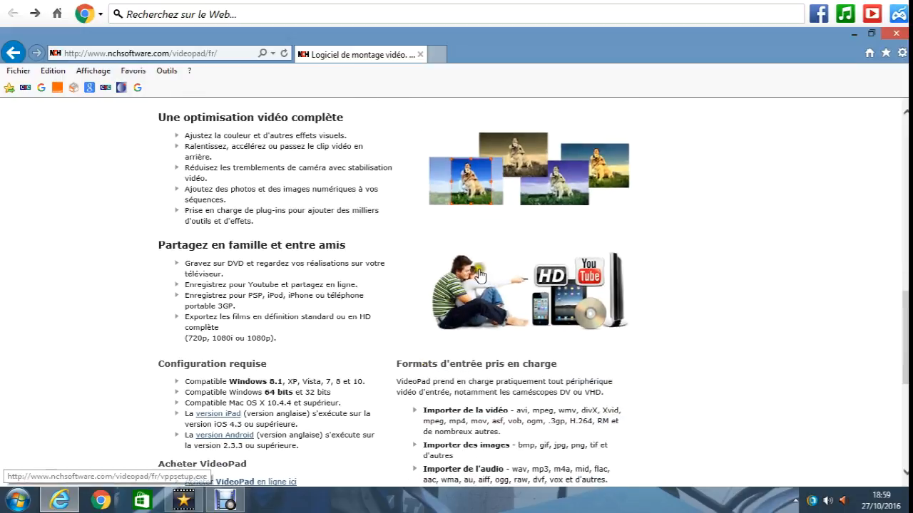
pyautogui.scroll(-5, 478, 279)
pyautogui.scroll(7, 475, 353)
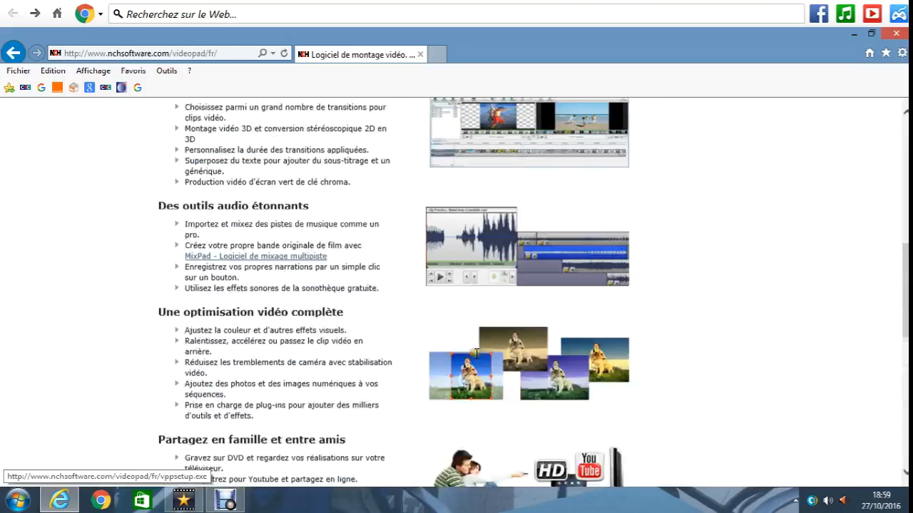
pyautogui.scroll(10, 476, 353)
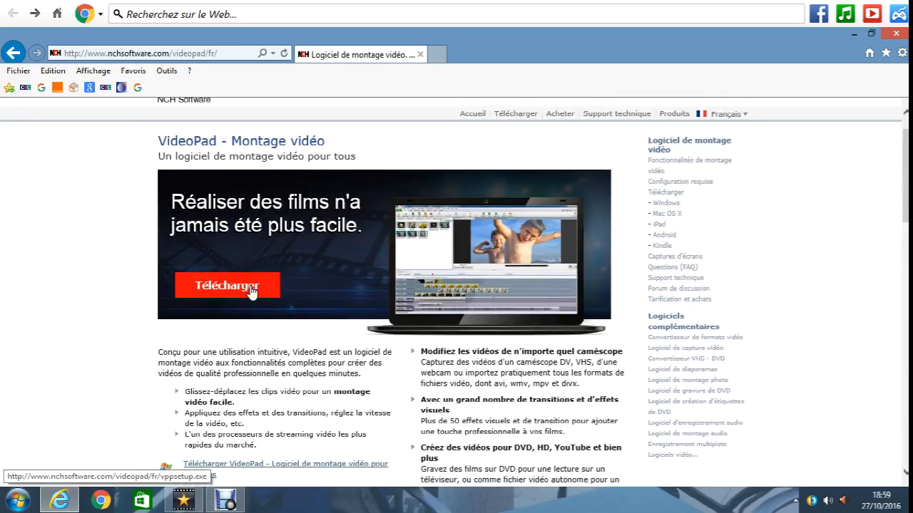
pyautogui.click(250, 291)
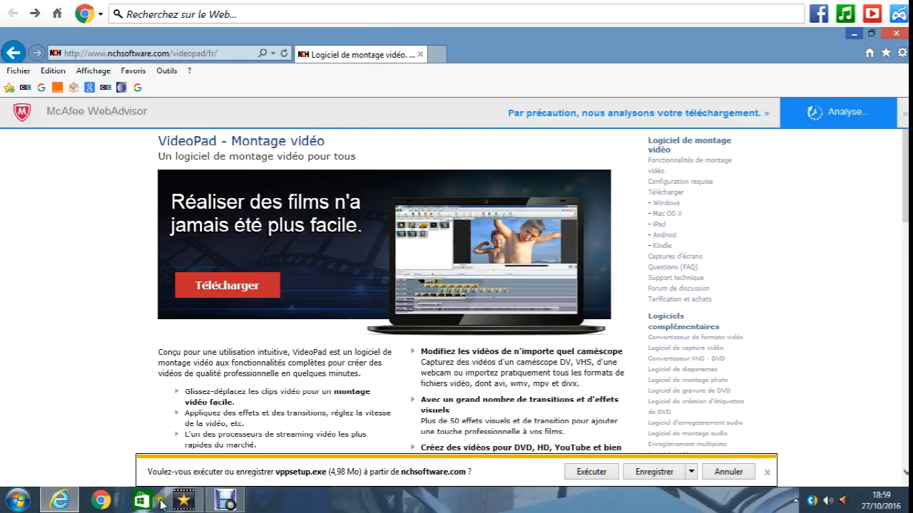
pyautogui.click(855, 35)
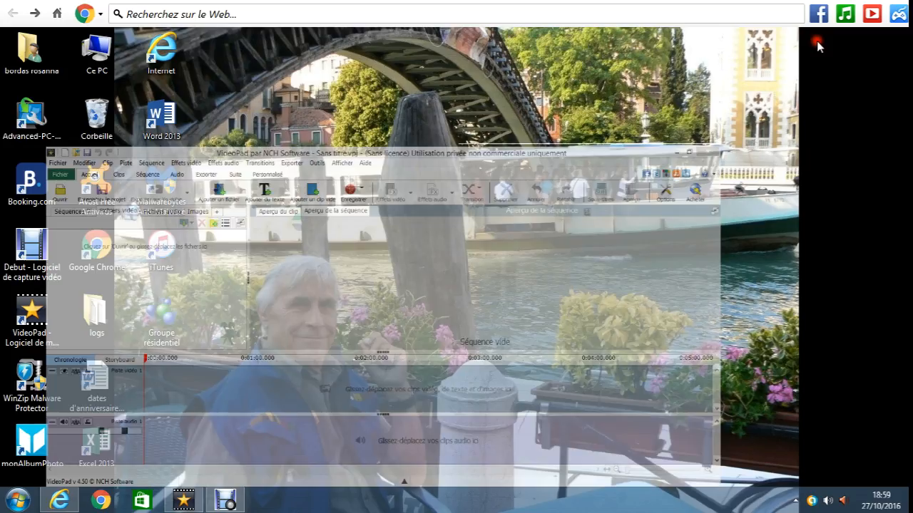
pyautogui.click(854, 35)
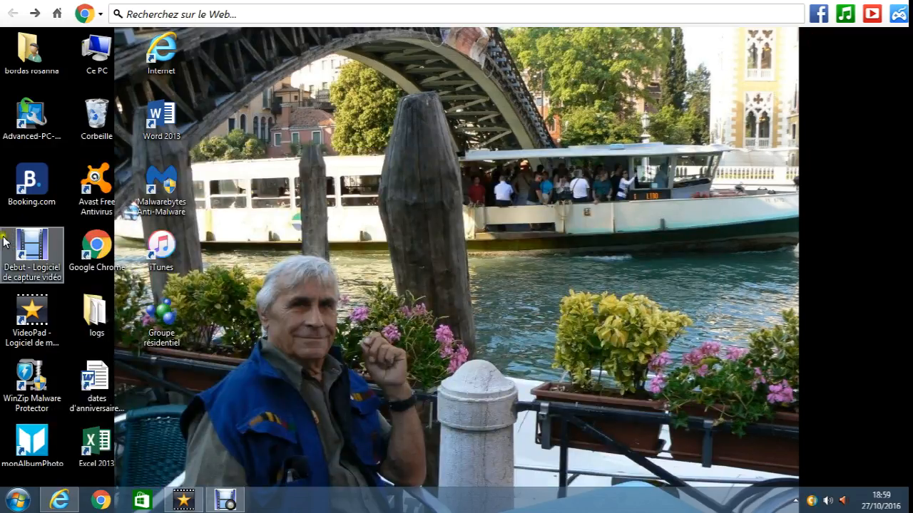
pyautogui.doubleClick(29, 310)
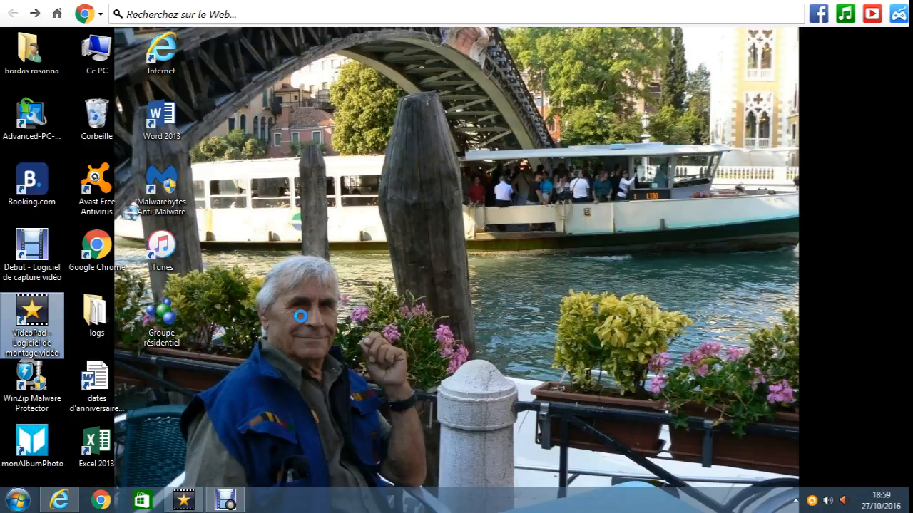
pyautogui.press('Menu')
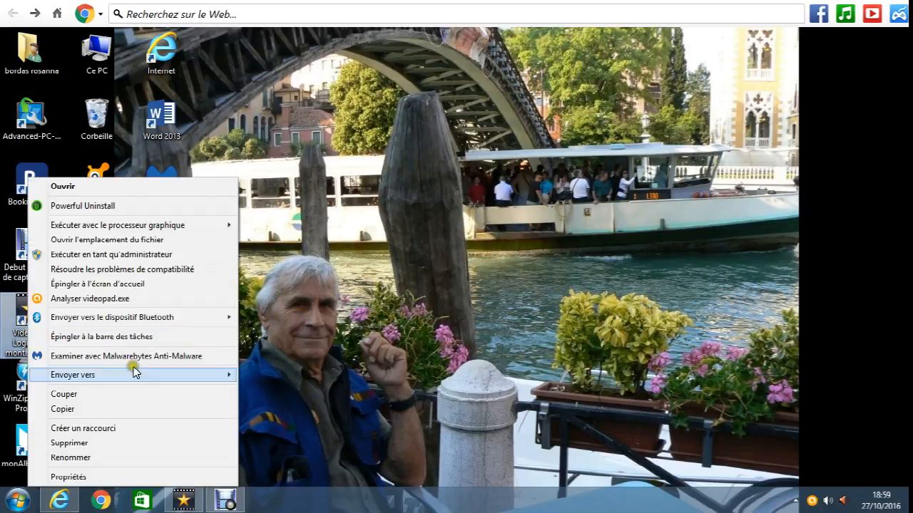
pyautogui.click(112, 444)
pyautogui.click(59, 500)
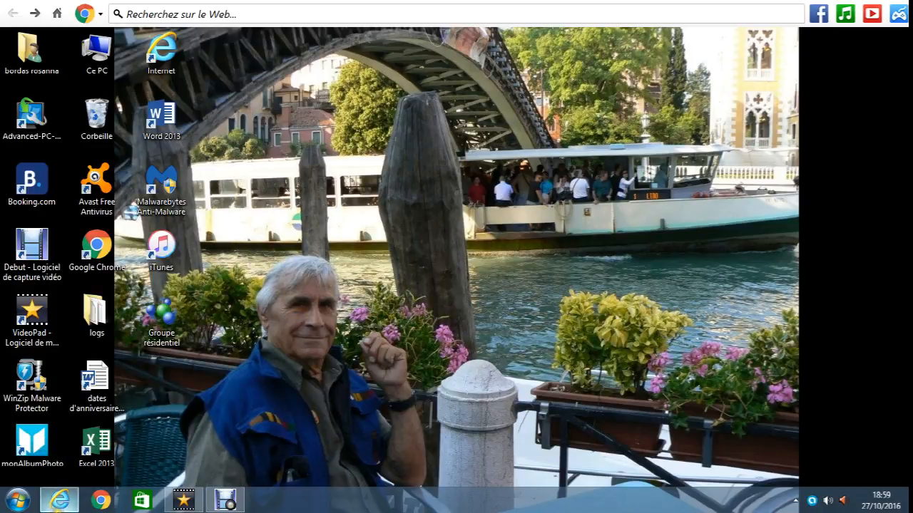
pyautogui.click(59, 500)
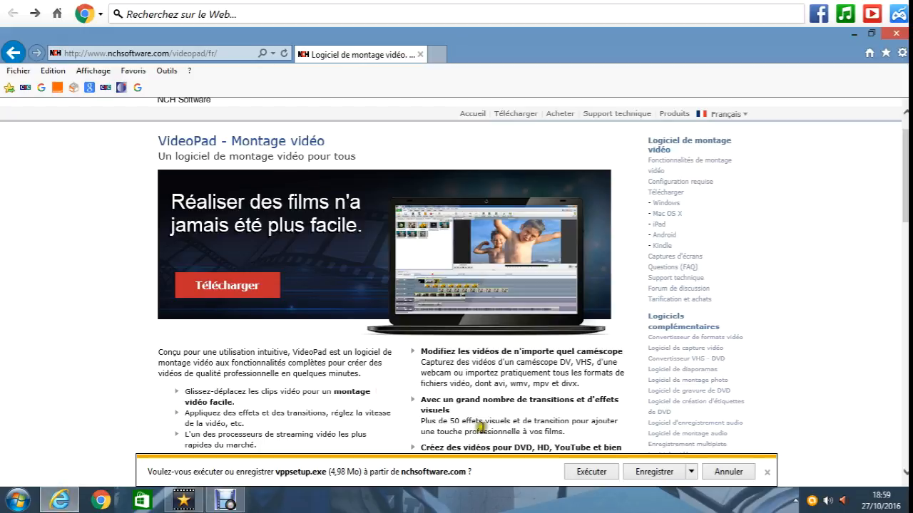
# Run vppsetup.exe, accept the licence terms to install VideoPad, and create a new project from the welcome window
pyautogui.click(585, 472)
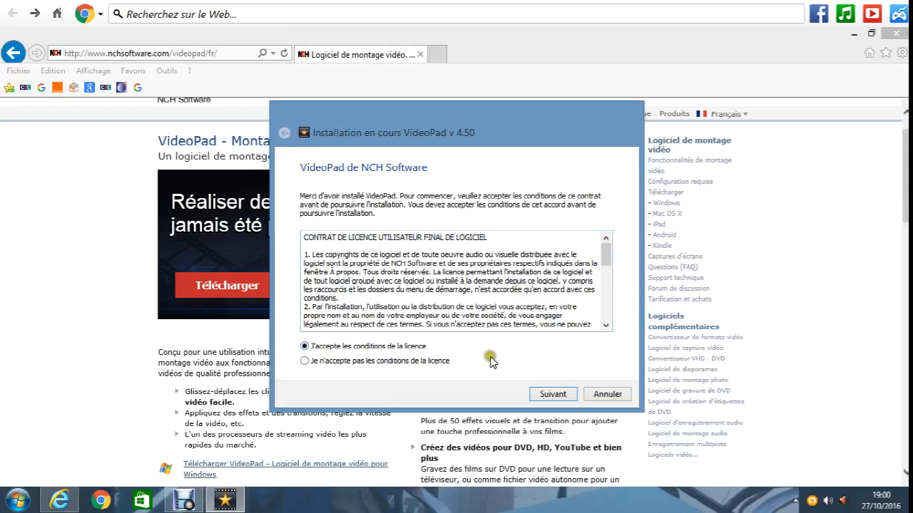
pyautogui.click(554, 396)
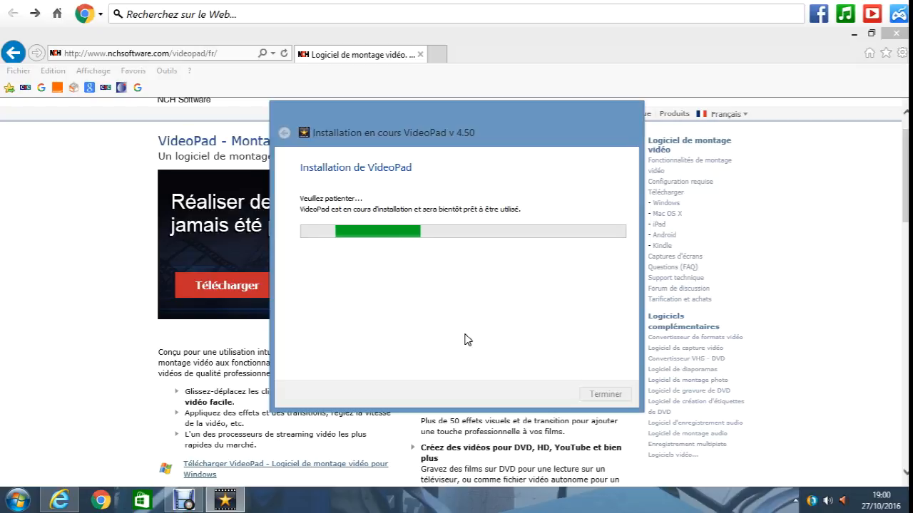
pyautogui.click(446, 362)
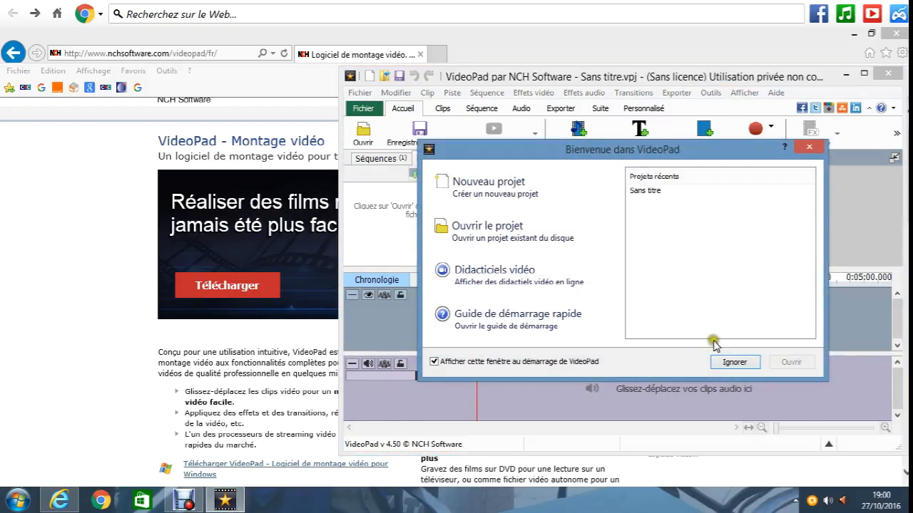
pyautogui.click(502, 184)
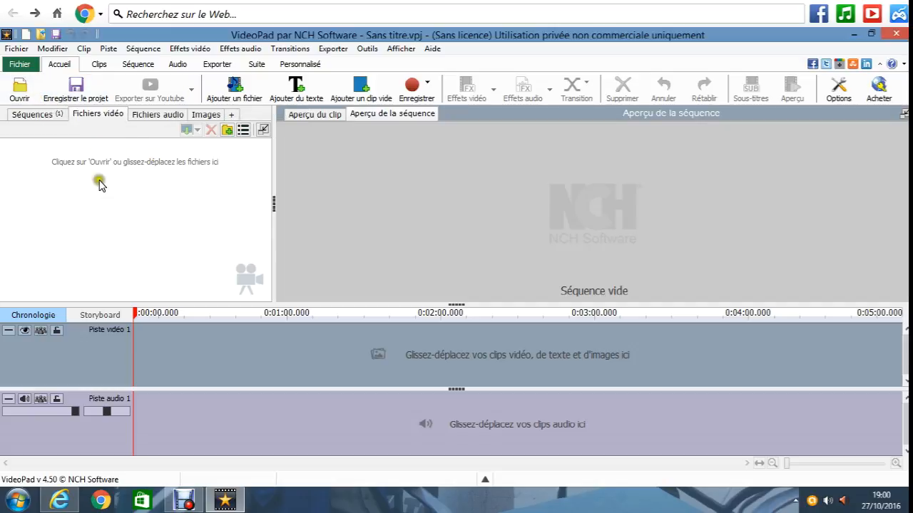
# Import the video GROS TROLL D UN KIKOO from the Téléchargements folder and place it at the start of the timeline
pyautogui.click(19, 94)
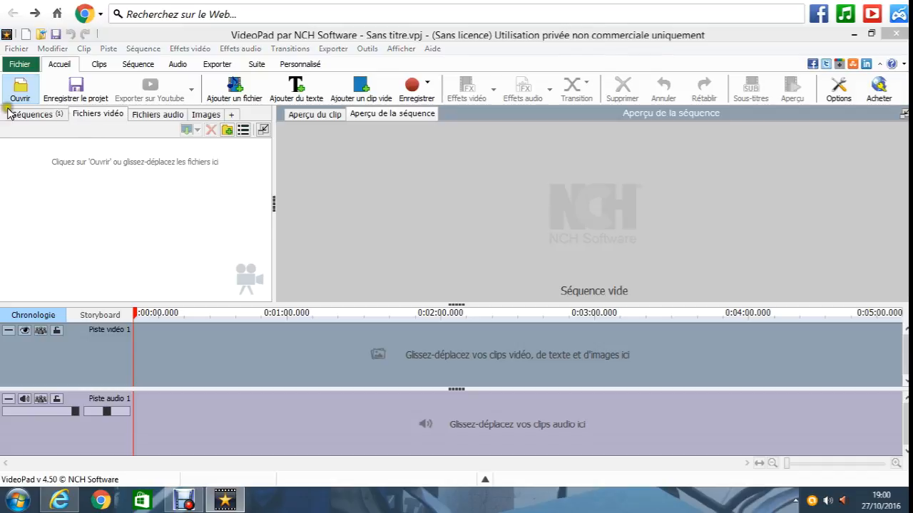
pyautogui.click(26, 84)
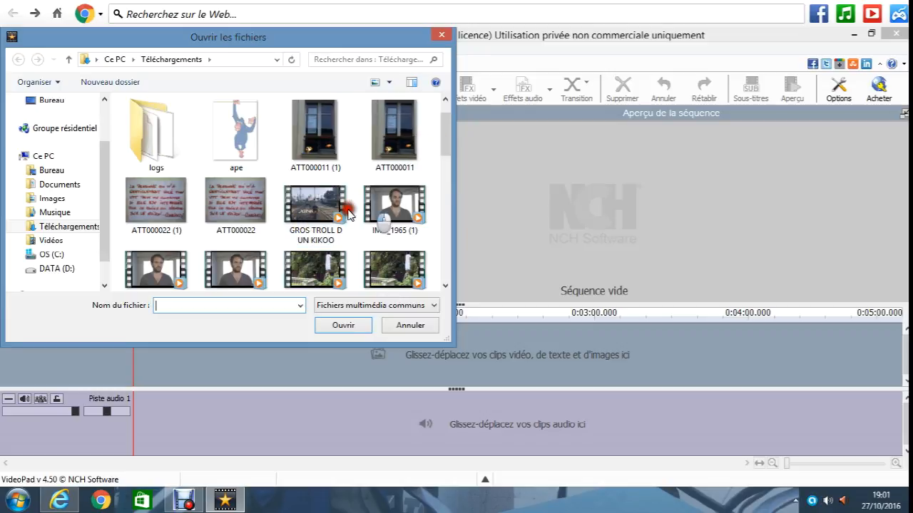
pyautogui.scroll(-2, 313, 229)
pyautogui.moveTo(300, 241)
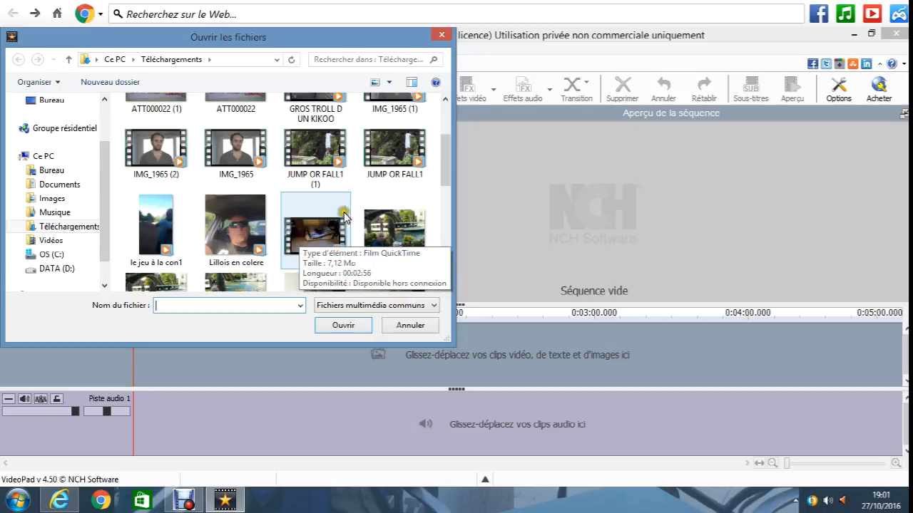
pyautogui.moveTo(312, 177)
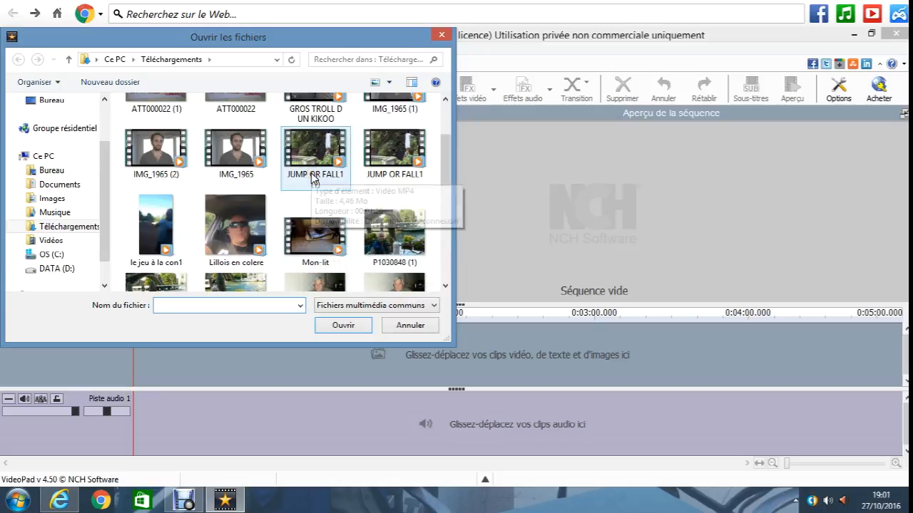
pyautogui.click(322, 113)
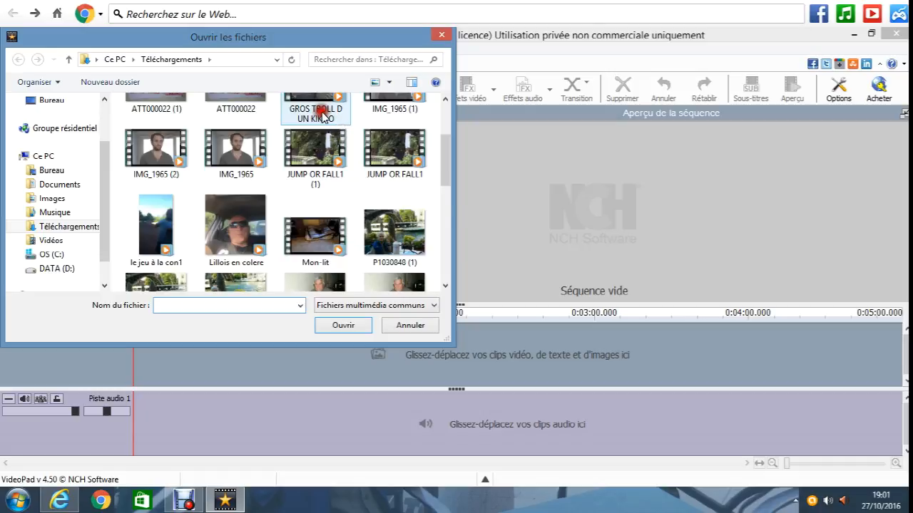
pyautogui.doubleClick(321, 113)
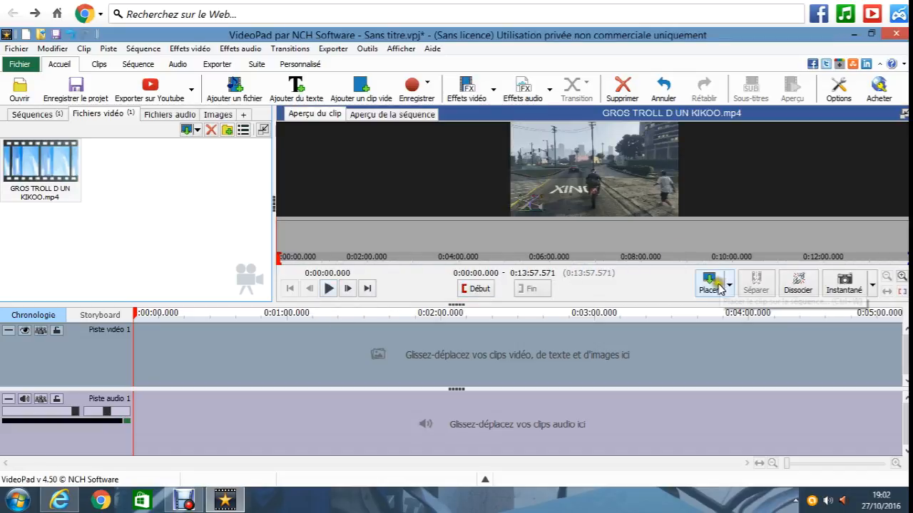
pyautogui.click(30, 158)
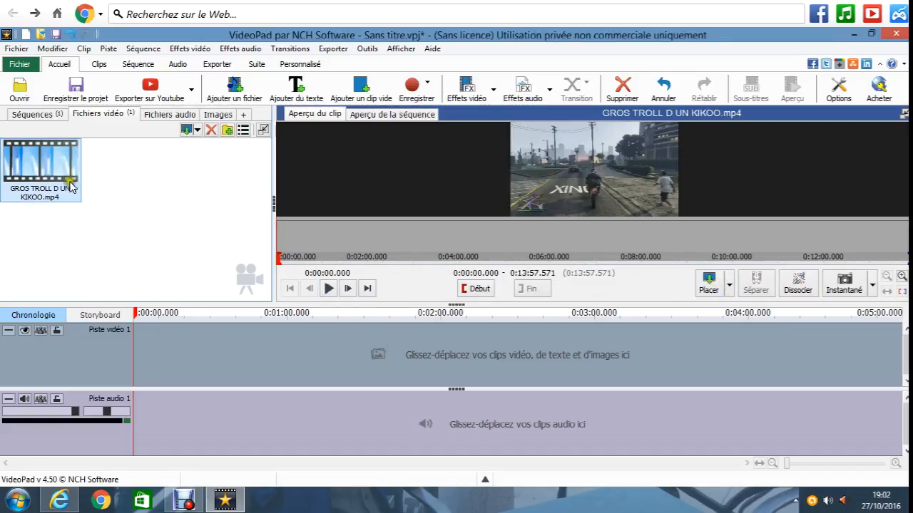
pyautogui.moveTo(58, 171); pyautogui.dragTo(170, 348)
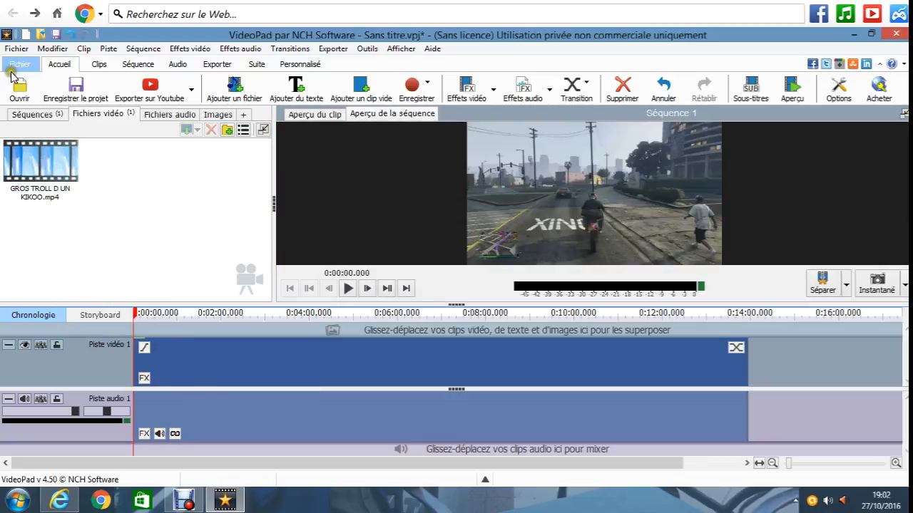
# Import the video RPG vs t 20 from Téléchargements and overlay it on a new video track at the timeline's start
pyautogui.click(17, 91)
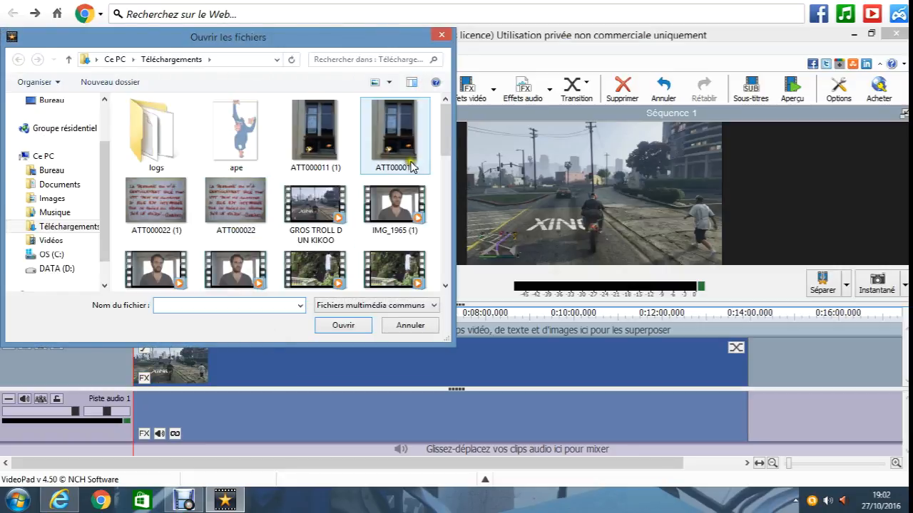
pyautogui.moveTo(444, 135); pyautogui.dragTo(418, 275)
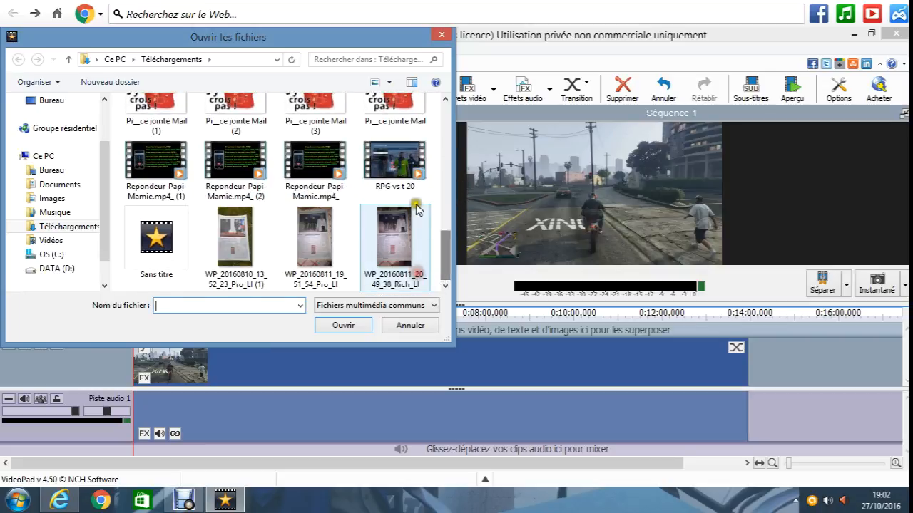
pyautogui.click(394, 165)
pyautogui.click(343, 326)
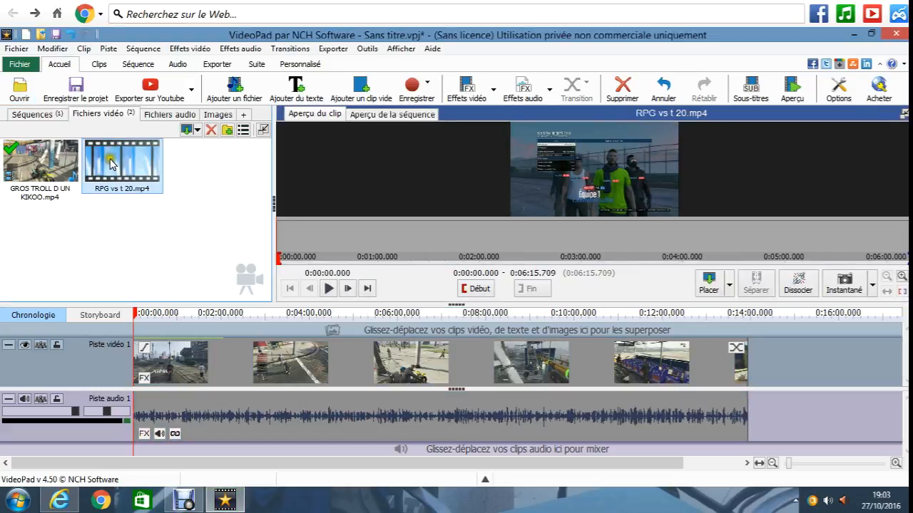
pyautogui.moveTo(111, 157); pyautogui.dragTo(140, 332)
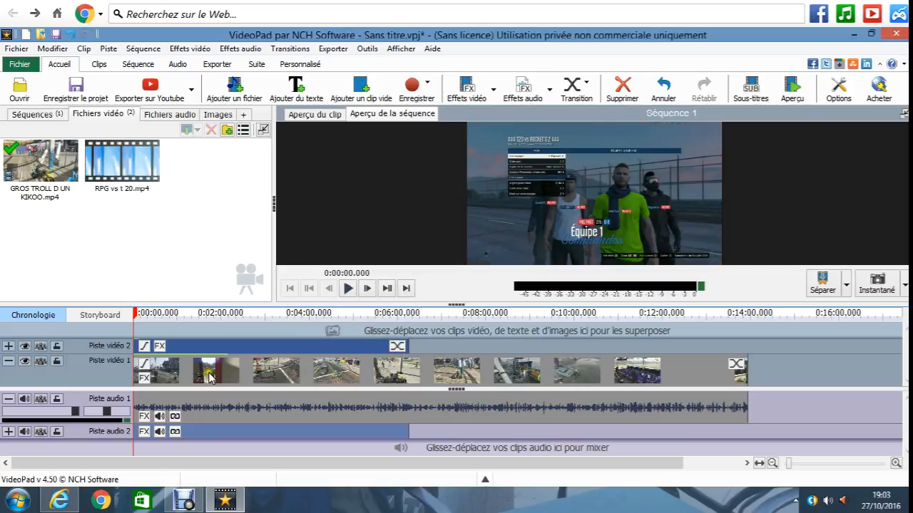
# Examine the transitions available for the end of the RPG vs t 20 clip without applying one
pyautogui.click(399, 348)
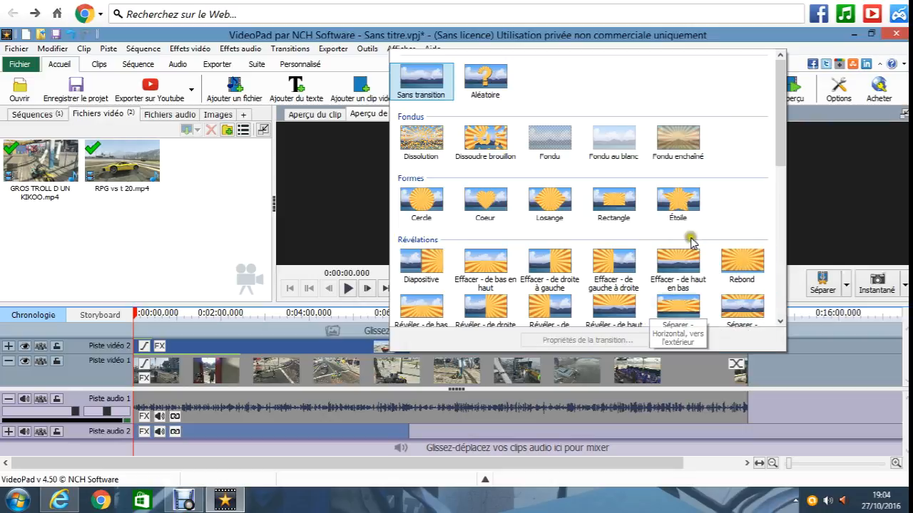
pyautogui.click(232, 250)
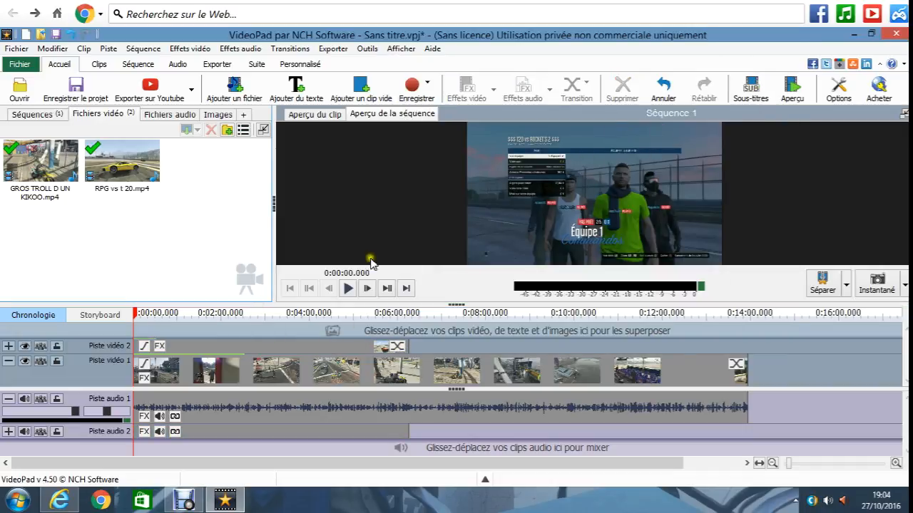
# Add the Échelle video effect to the RPG vs t 20 clip on video track 2
pyautogui.click(303, 341)
pyautogui.click(299, 369)
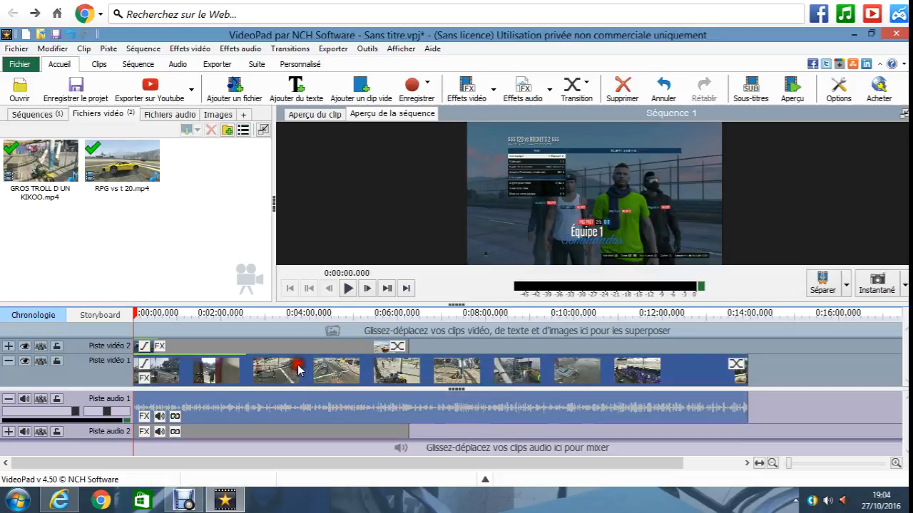
pyautogui.click(311, 342)
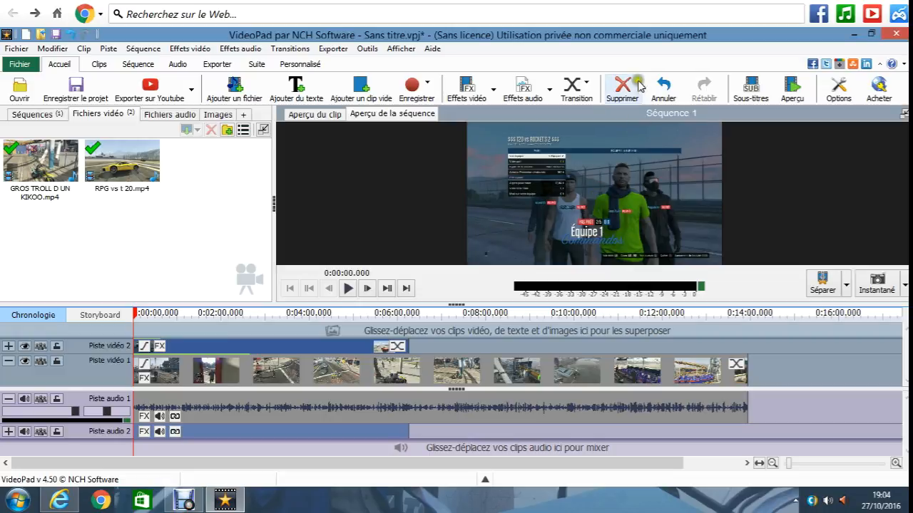
pyautogui.click(490, 89)
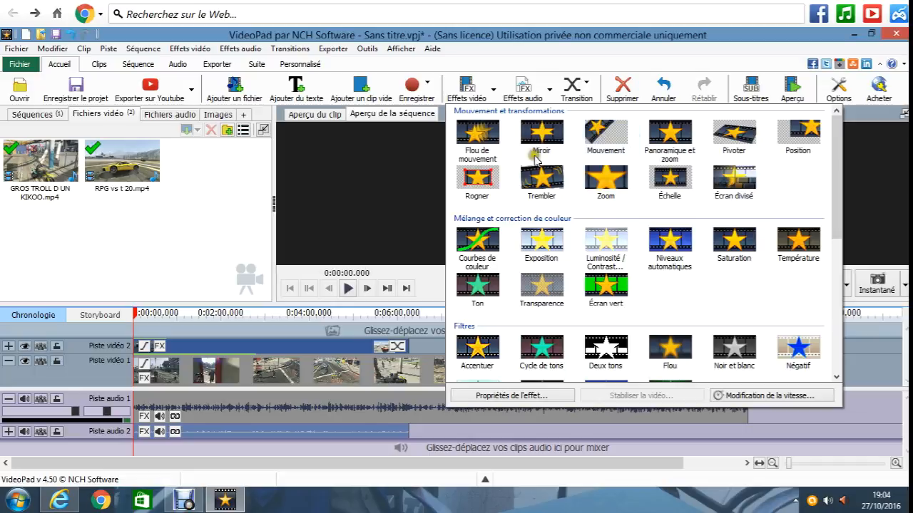
pyautogui.click(684, 191)
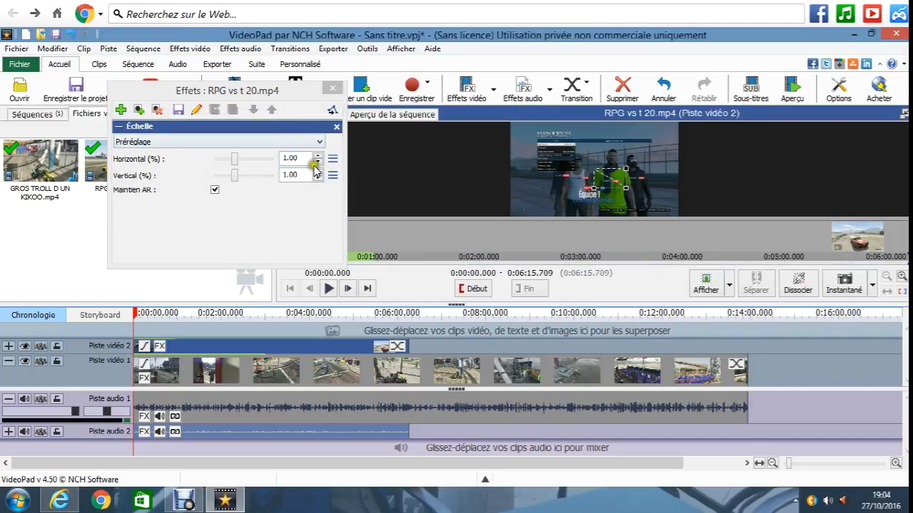
# Scale the RPG vs t 20 clip down to 0.65 with its aspect ratio kept, and preview the playback
pyautogui.click(318, 157)
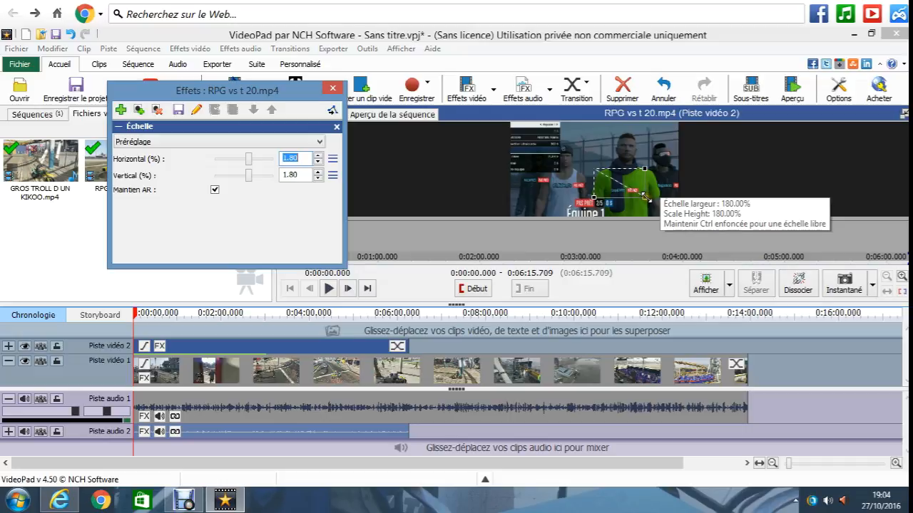
pyautogui.moveTo(645, 197); pyautogui.dragTo(610, 181)
pyautogui.moveTo(608, 178); pyautogui.dragTo(612, 185)
pyautogui.press('space')
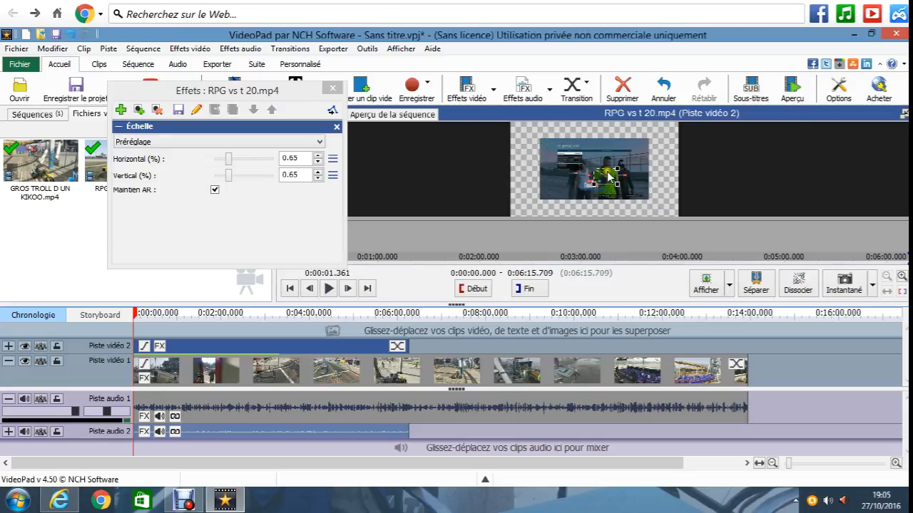
pyautogui.click(616, 186)
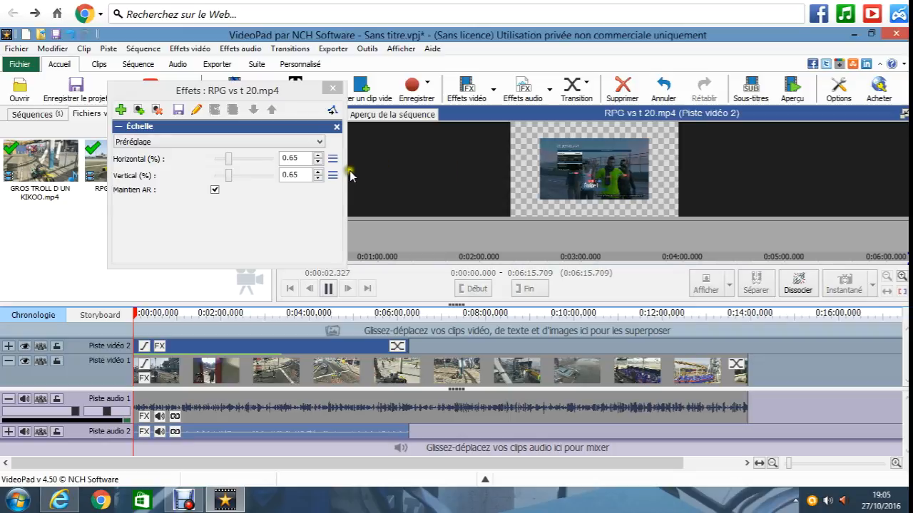
pyautogui.click(328, 289)
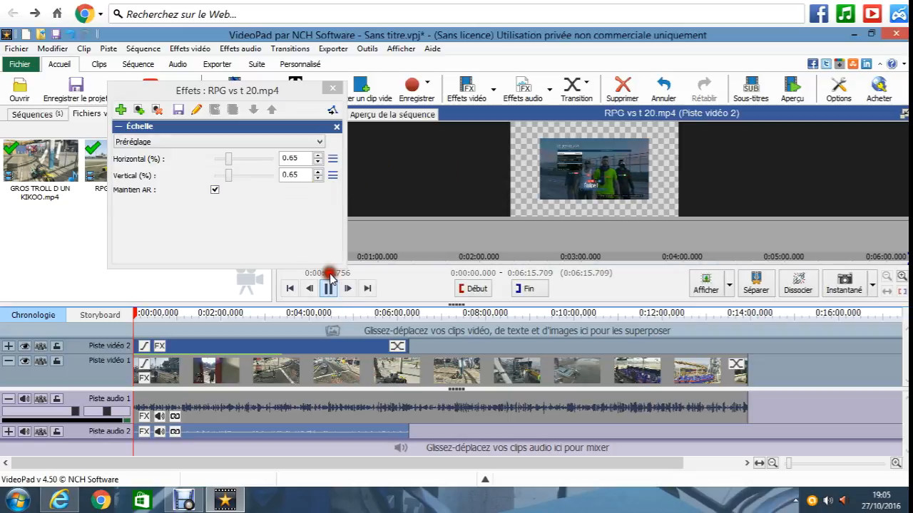
# Set the clip's horizontal and vertical scale to 0.45, trying 0.25 along the way
pyautogui.click(317, 163)
pyautogui.click(317, 163)
pyautogui.click(317, 163)
pyautogui.click(317, 163)
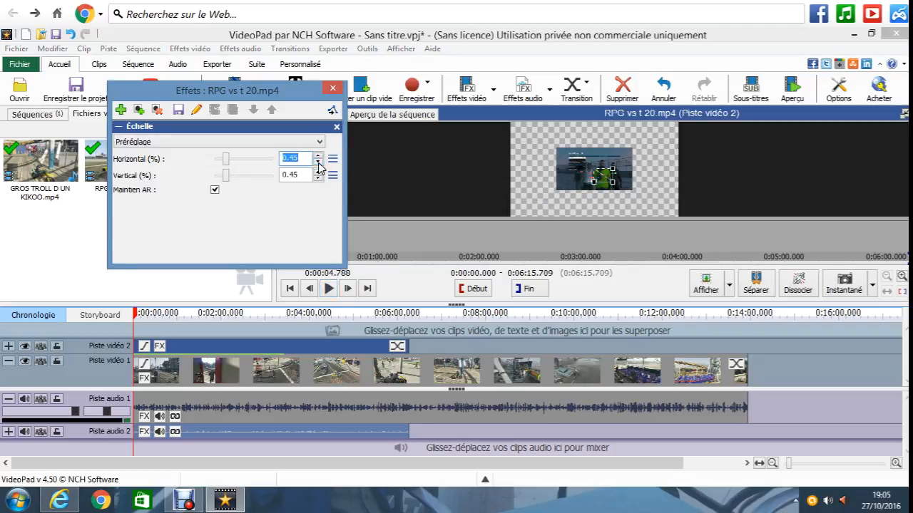
pyautogui.click(318, 162)
pyautogui.click(318, 162)
pyautogui.click(318, 162)
pyautogui.click(318, 163)
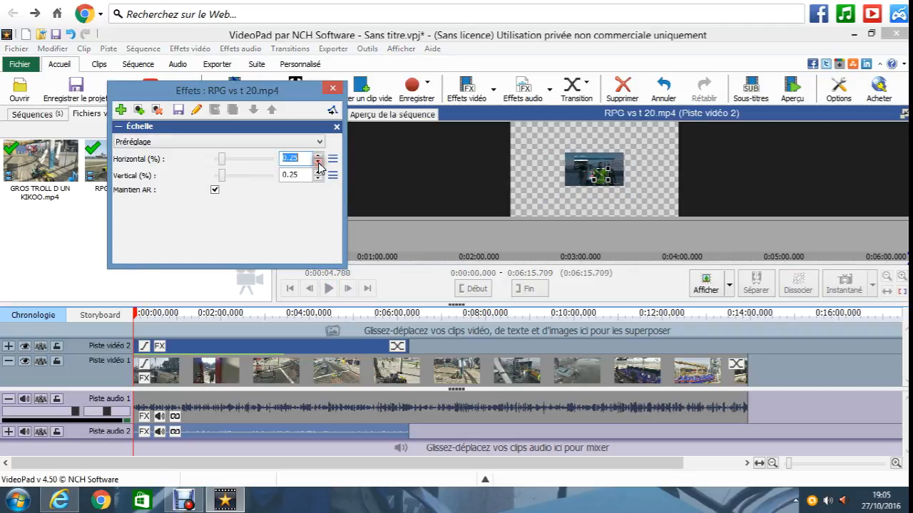
pyautogui.click(318, 155)
pyautogui.click(318, 154)
pyautogui.click(318, 155)
pyautogui.click(318, 155)
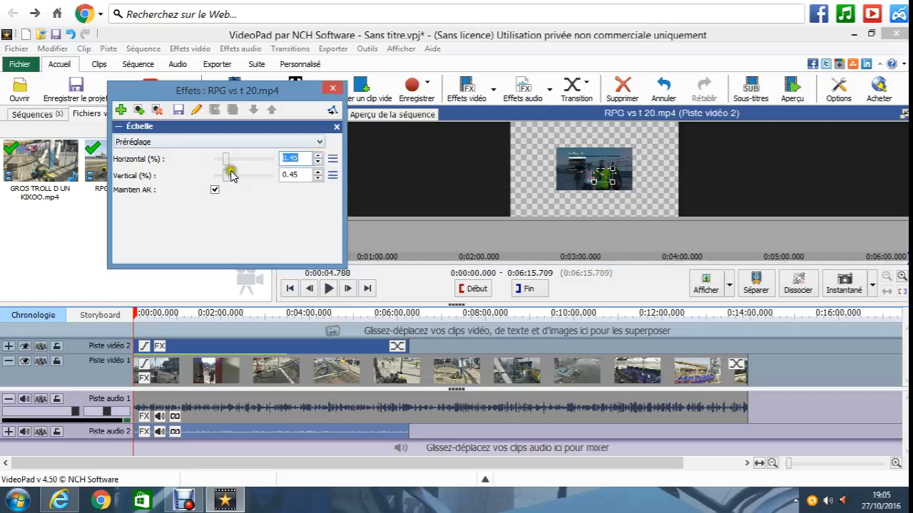
# Add the Position effect to the RPG vs t 20 clip and set its horizontal offset to 28.40
pyautogui.click(121, 110)
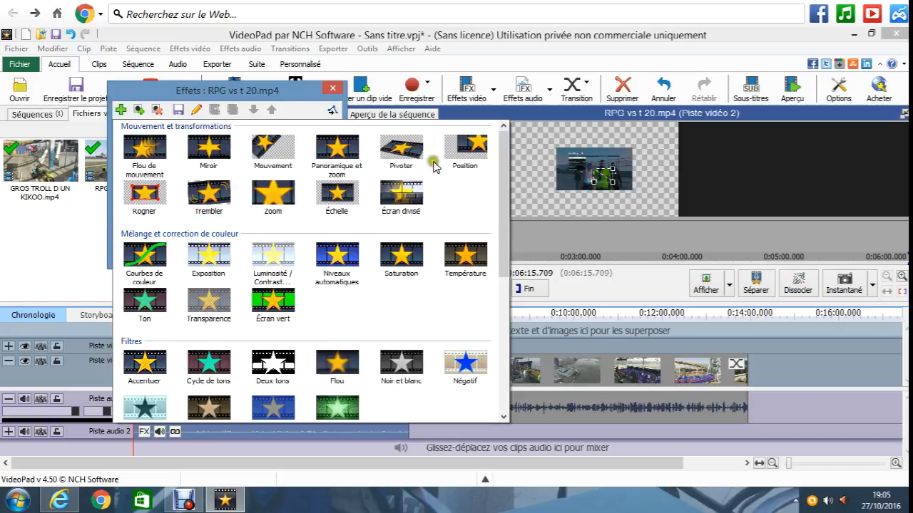
pyautogui.click(470, 153)
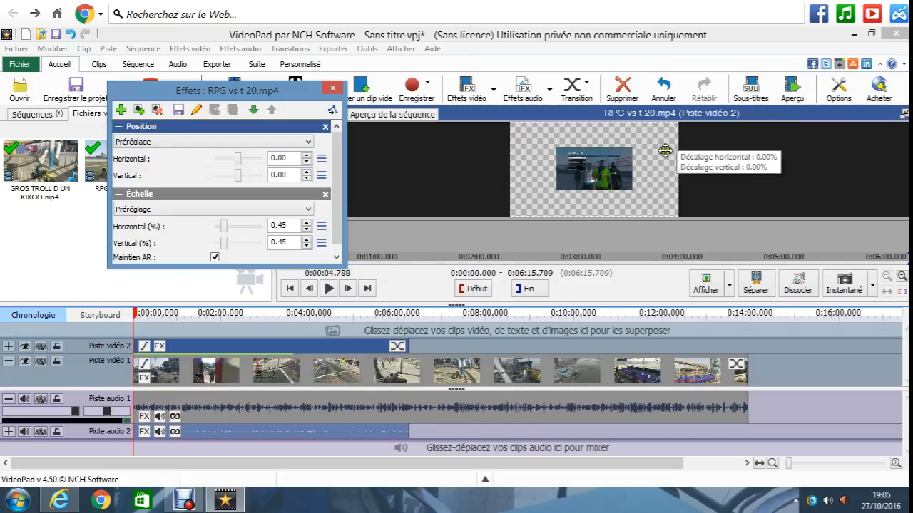
pyautogui.click(306, 159)
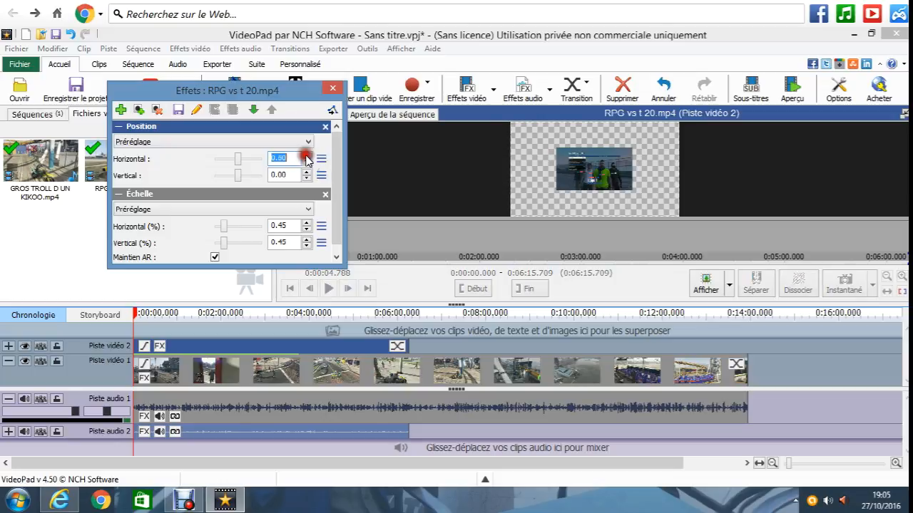
pyautogui.click(306, 156)
pyautogui.click(307, 156)
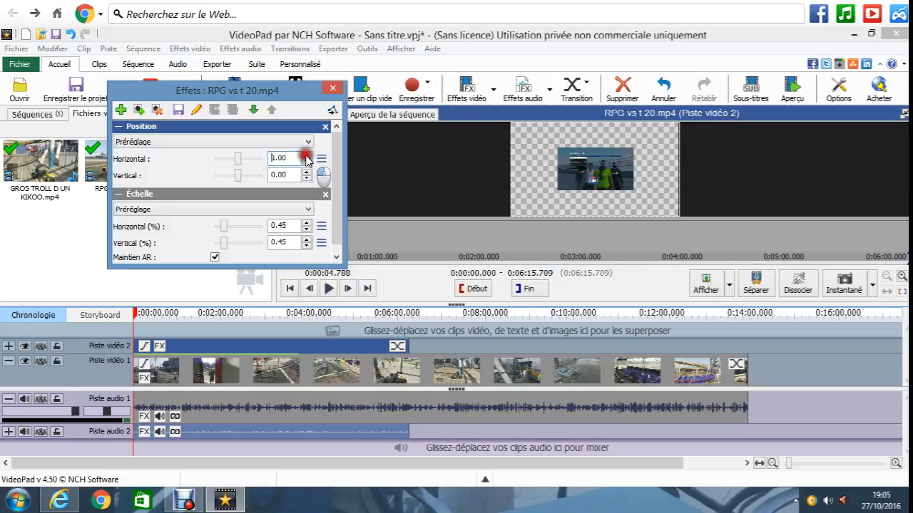
pyautogui.click(306, 158)
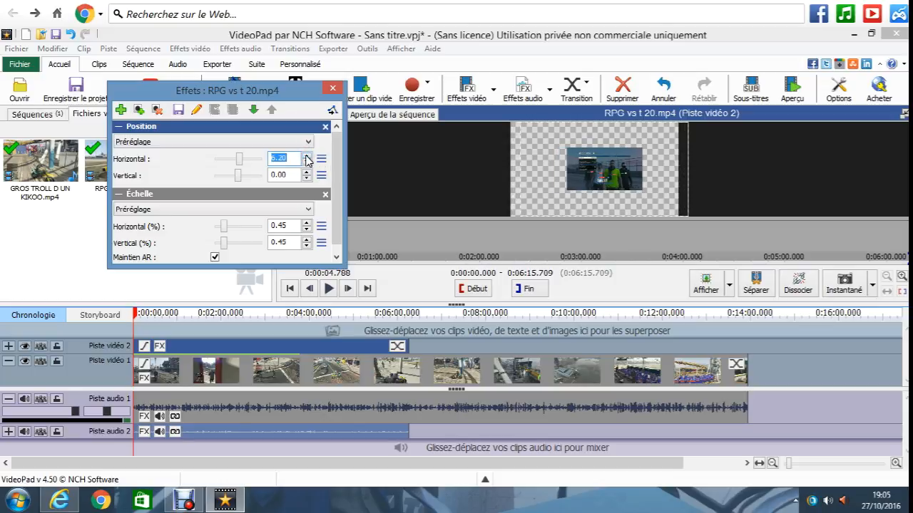
pyautogui.click(306, 157)
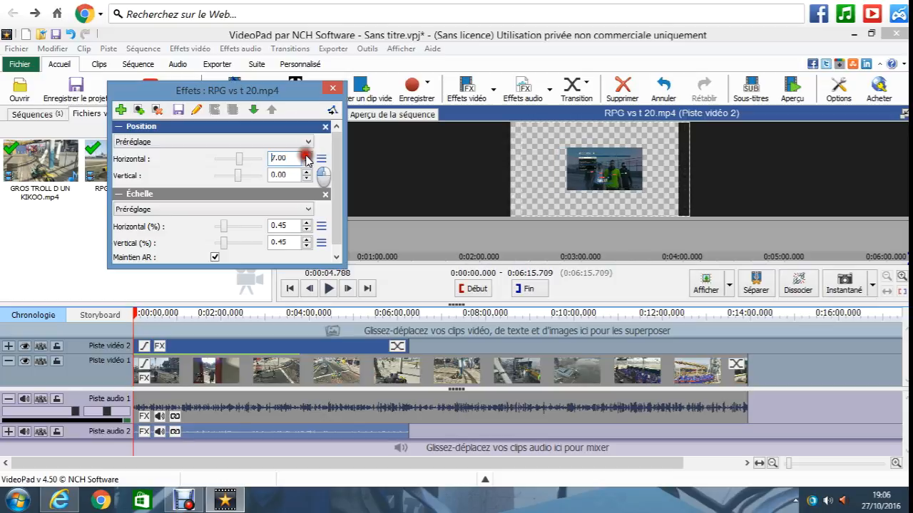
pyautogui.click(307, 157)
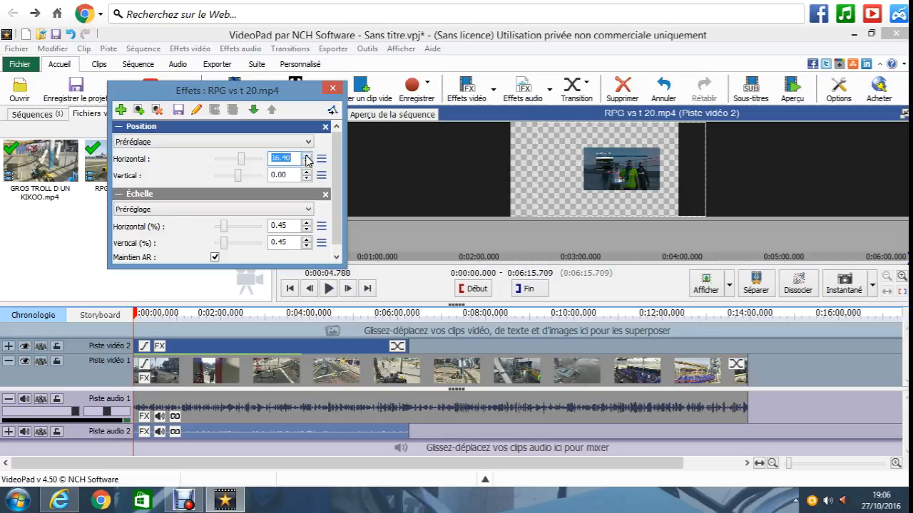
pyautogui.click(307, 156)
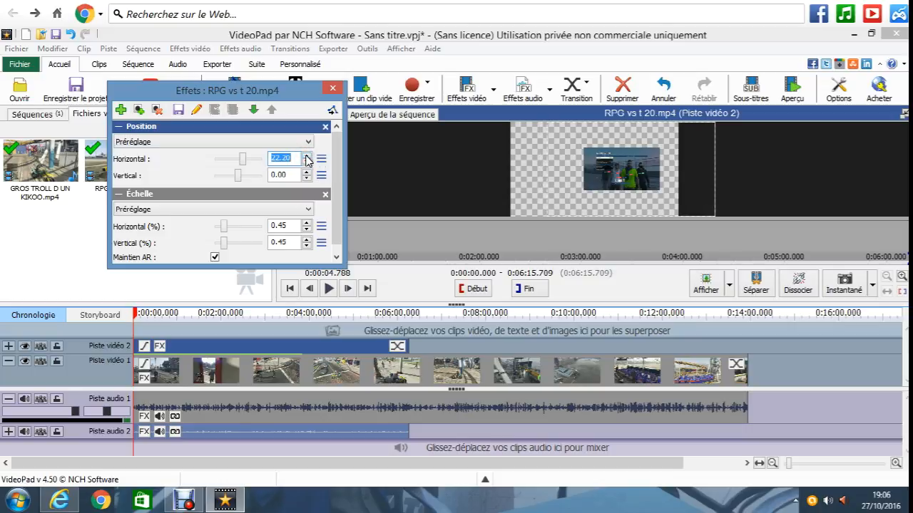
pyautogui.click(306, 157)
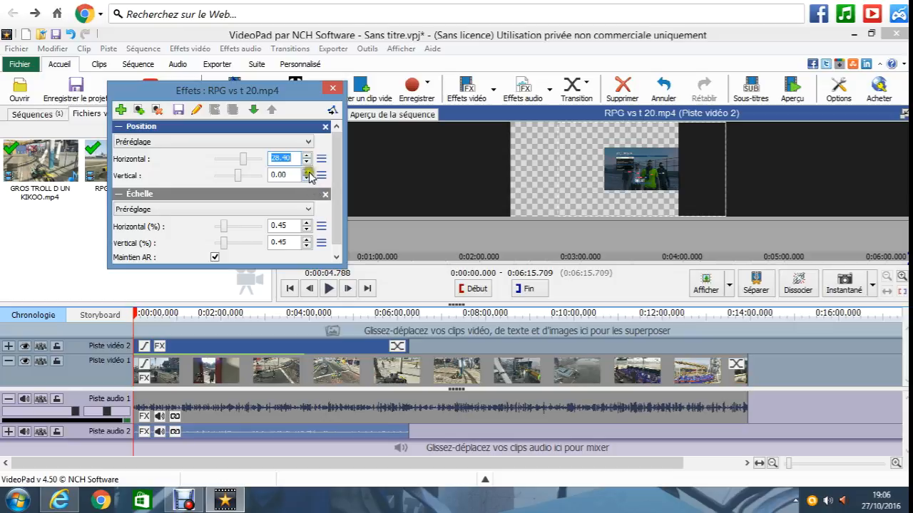
# Move the clip to the upper edge of the frame with a vertical Position offset of -37.90
pyautogui.click(309, 171)
pyautogui.click(309, 171)
pyautogui.click(309, 171)
pyautogui.click(308, 171)
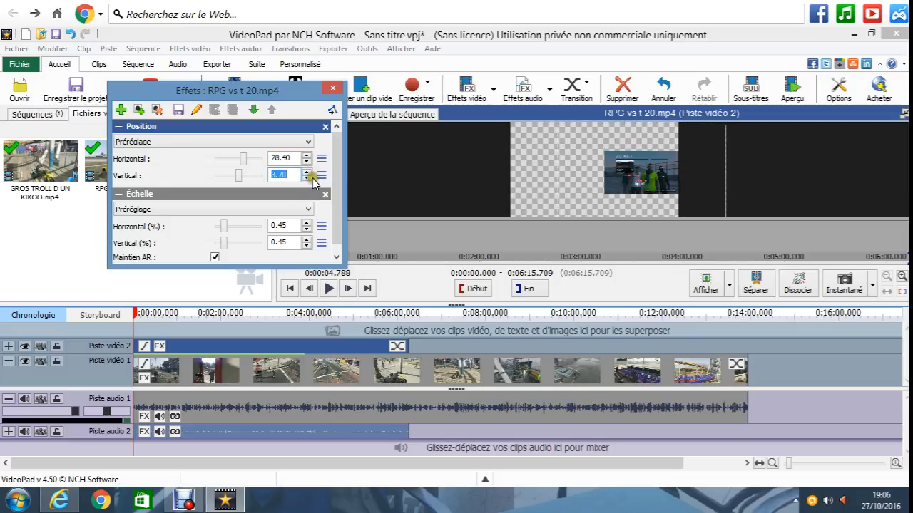
pyautogui.click(312, 178)
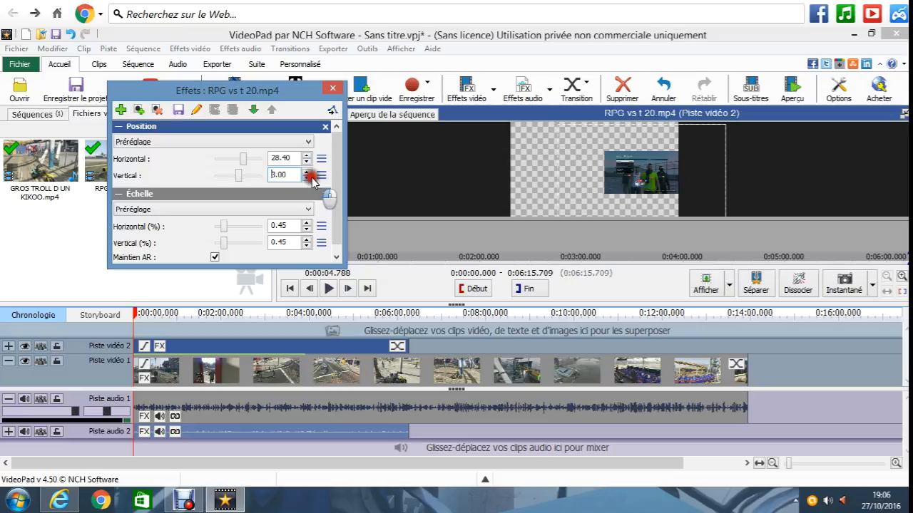
pyautogui.click(308, 179)
pyautogui.click(308, 179)
pyautogui.click(308, 179)
pyautogui.click(308, 179)
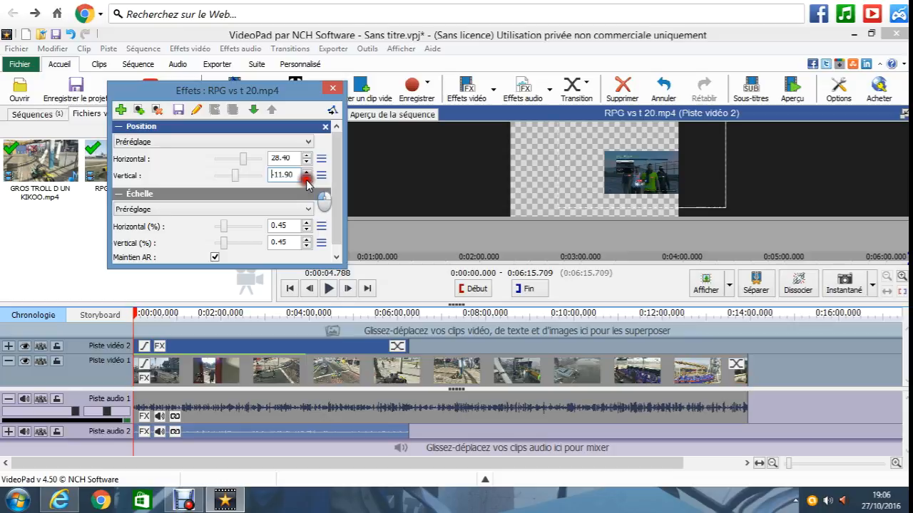
pyautogui.moveTo(307, 182); pyautogui.dragTo(306, 182)
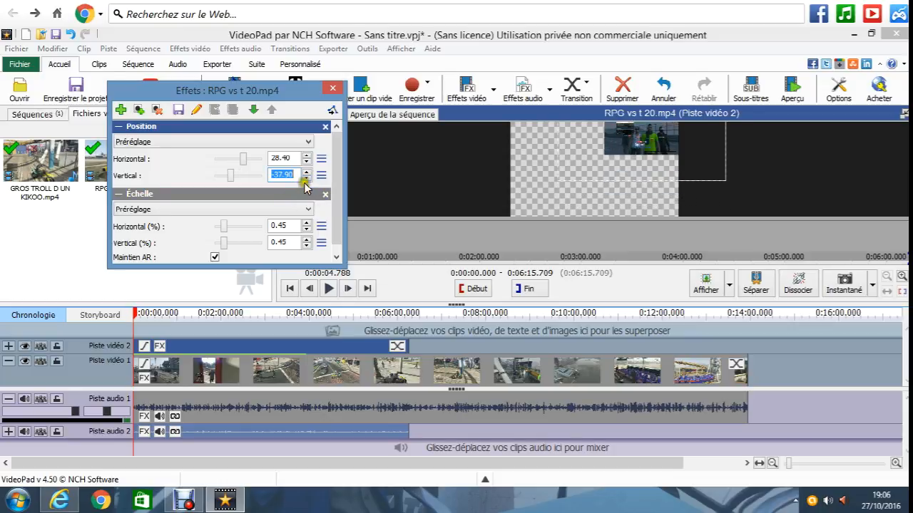
# Set the vertical Position offset to -30.40, reorder the Position effect below Échelle, and close the effects window
pyautogui.scroll(2, 305, 177)
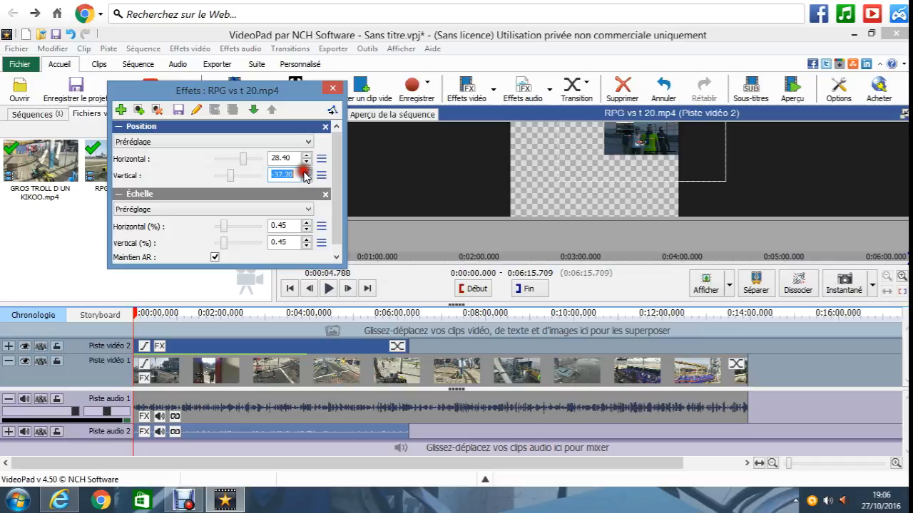
pyautogui.scroll(2, 305, 176)
pyautogui.scroll(1, 305, 177)
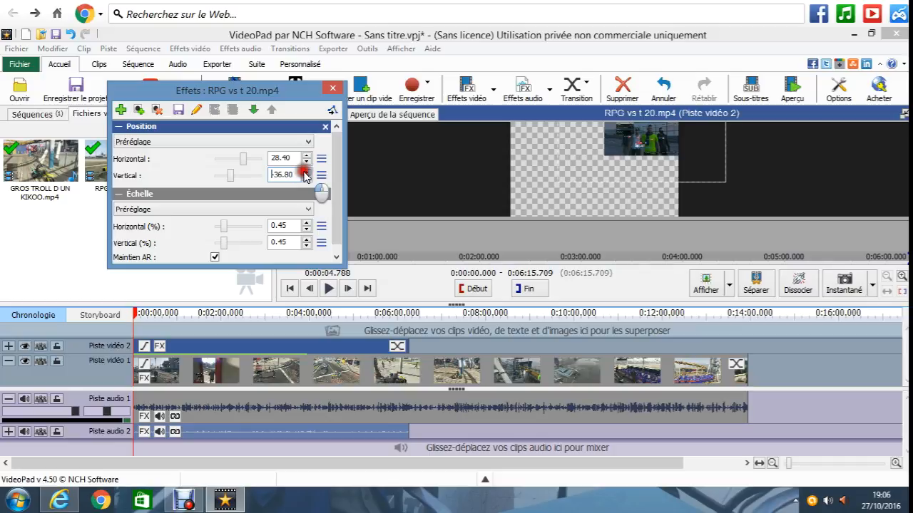
pyautogui.scroll(6, 305, 175)
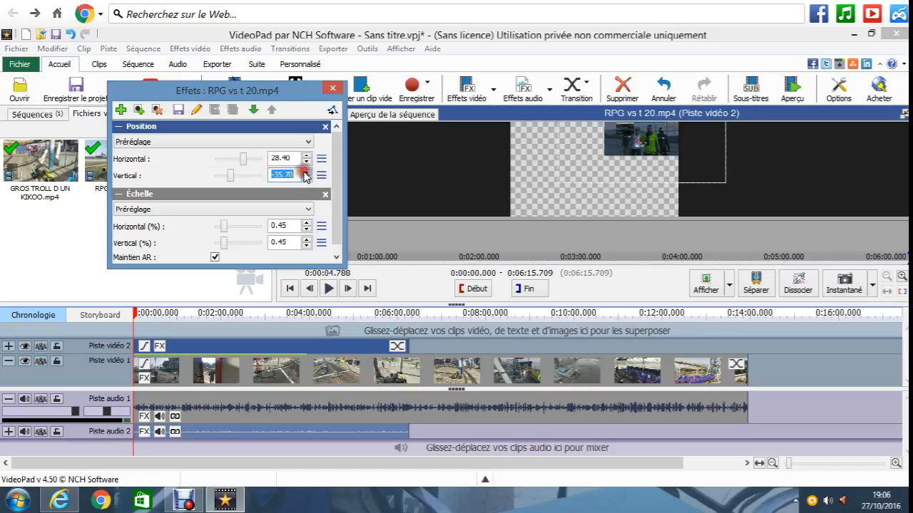
pyautogui.scroll(2, 306, 175)
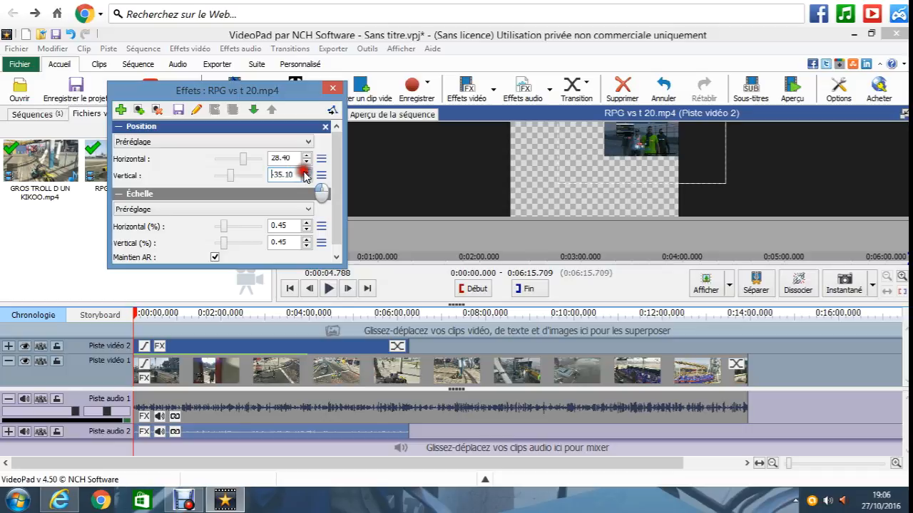
pyautogui.click(305, 173)
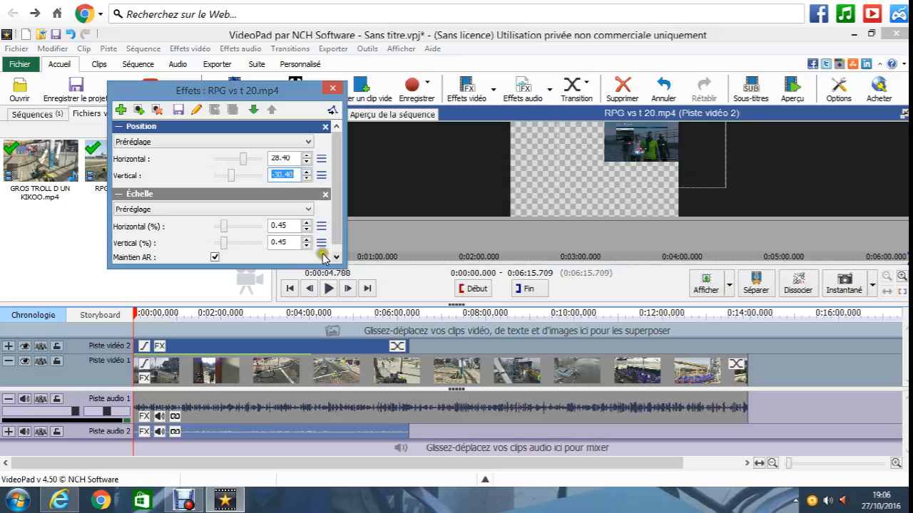
pyautogui.click(253, 109)
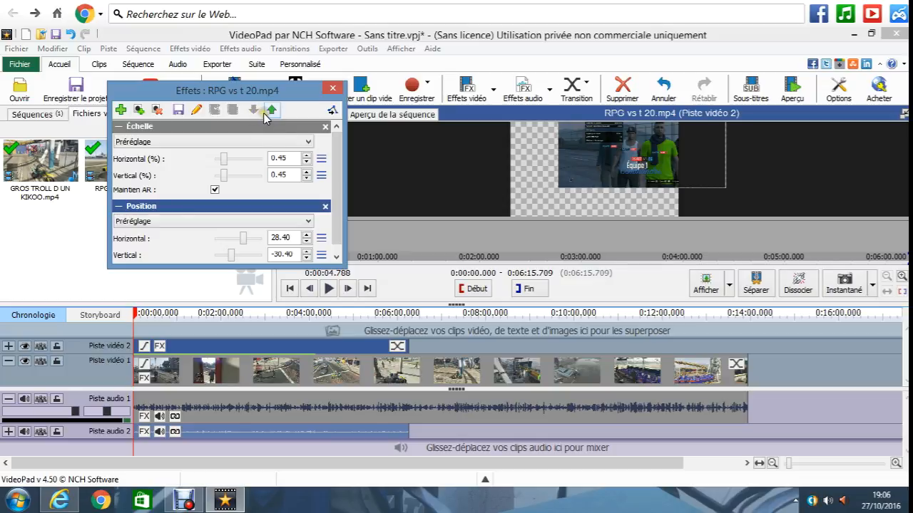
pyautogui.click(332, 88)
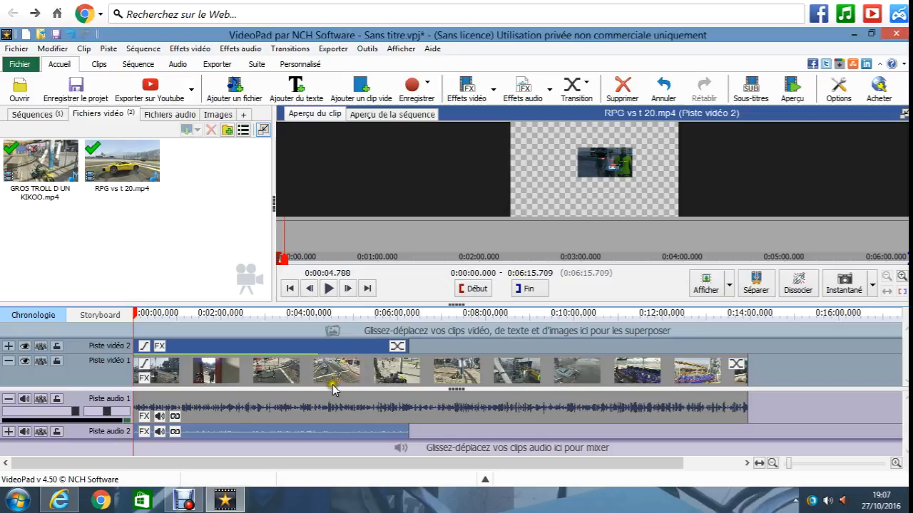
# Move the RPG vs t 20 clip to the start of video track 1 and trim its end back to the timeline's start
pyautogui.click(332, 380)
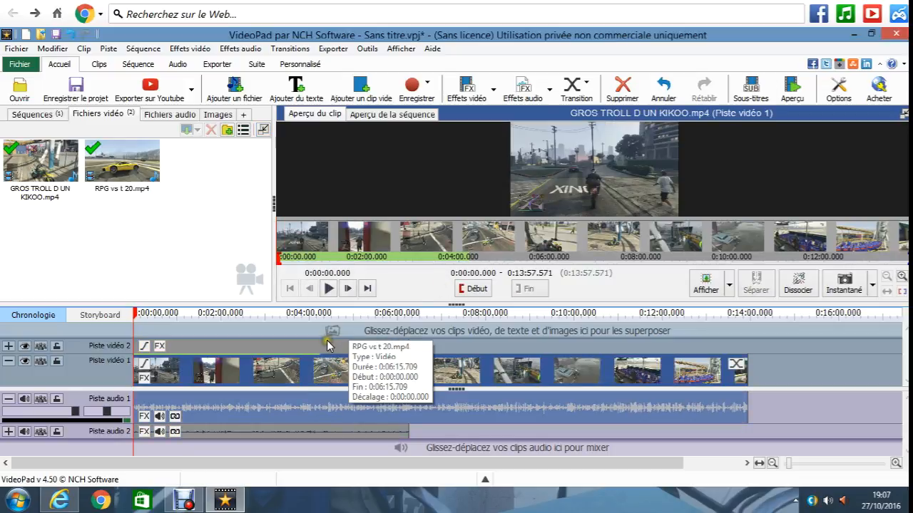
pyautogui.click(325, 350)
pyautogui.moveTo(322, 352); pyautogui.dragTo(316, 375)
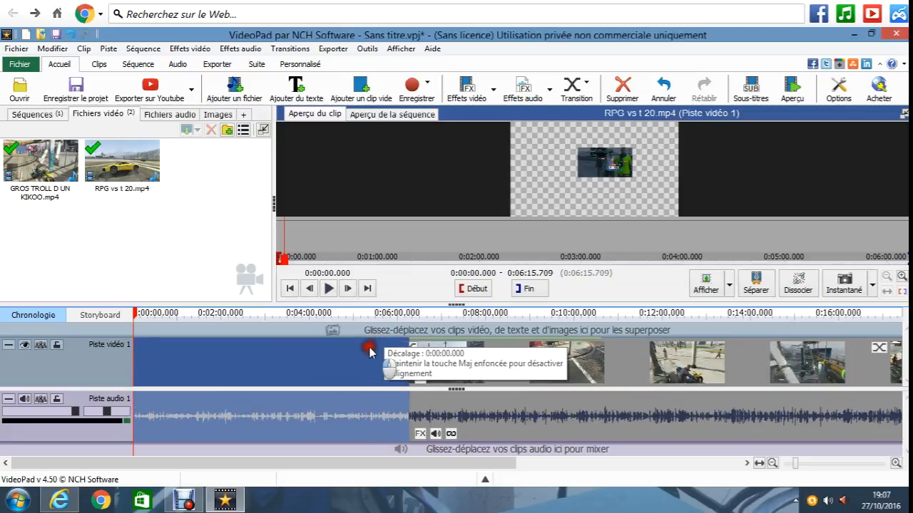
pyautogui.click(346, 351)
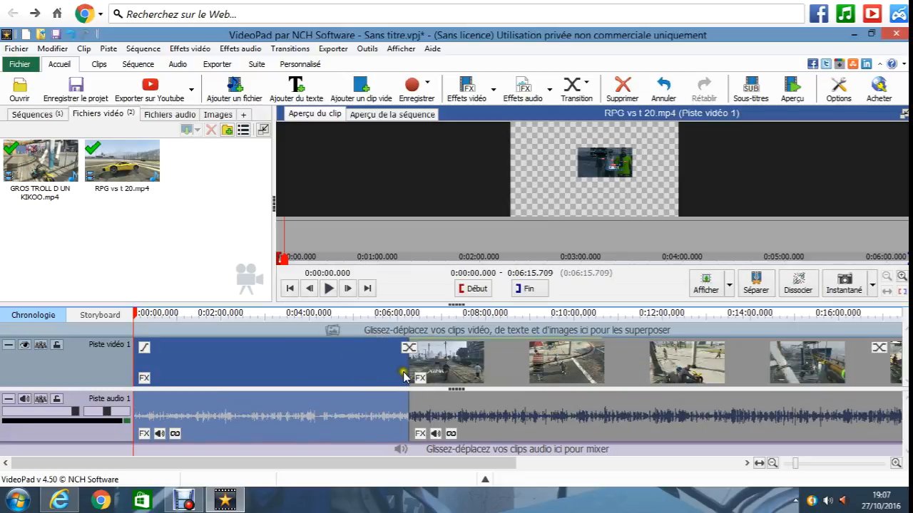
pyautogui.moveTo(402, 370); pyautogui.dragTo(135, 393)
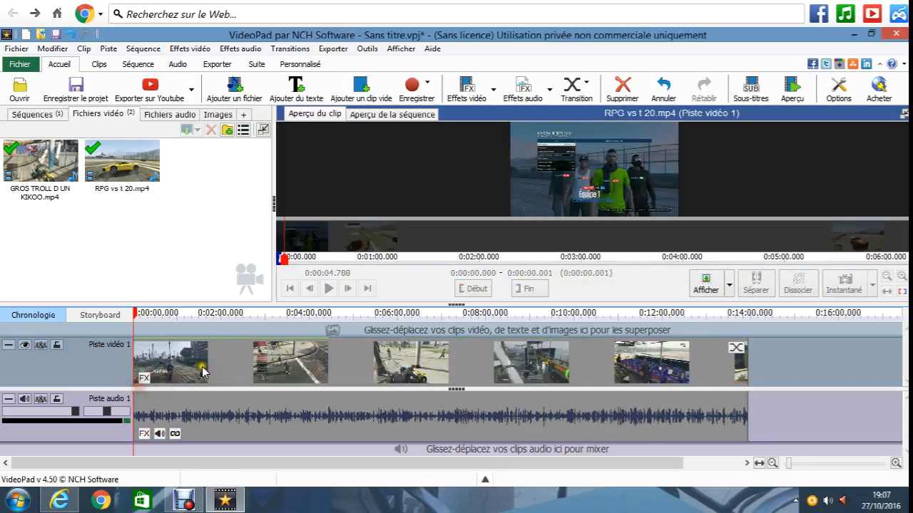
# Scrub back and forth through the sequence on the timeline and play it from about 0:01:36
pyautogui.click(333, 326)
pyautogui.click(244, 339)
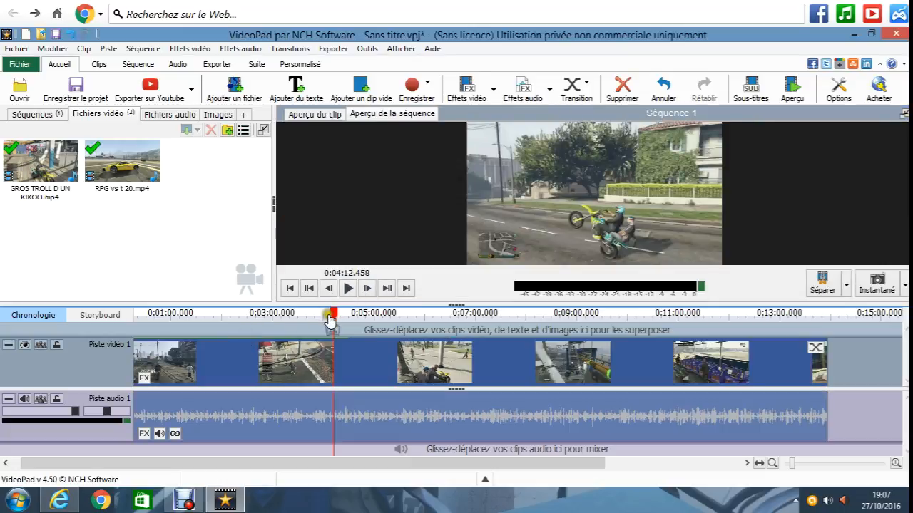
pyautogui.moveTo(333, 332); pyautogui.dragTo(161, 341)
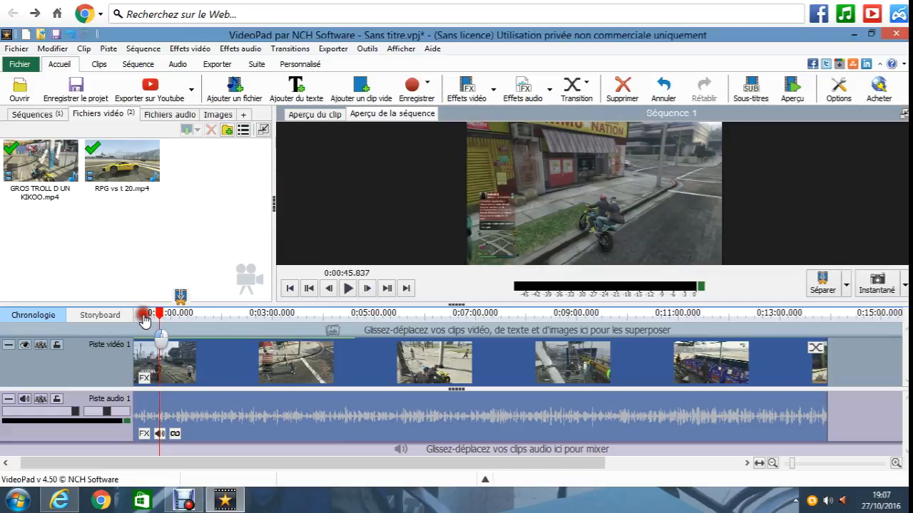
pyautogui.click(112, 345)
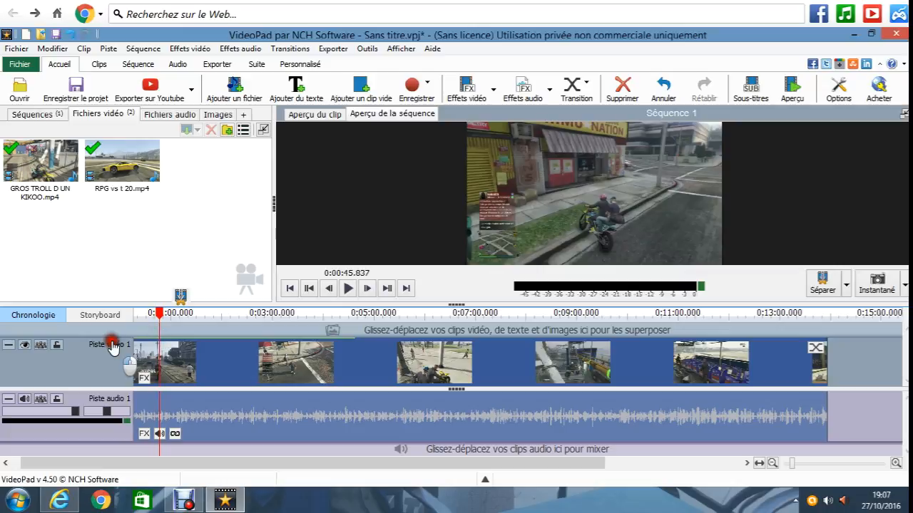
pyautogui.click(162, 314)
pyautogui.moveTo(161, 318); pyautogui.dragTo(217, 323)
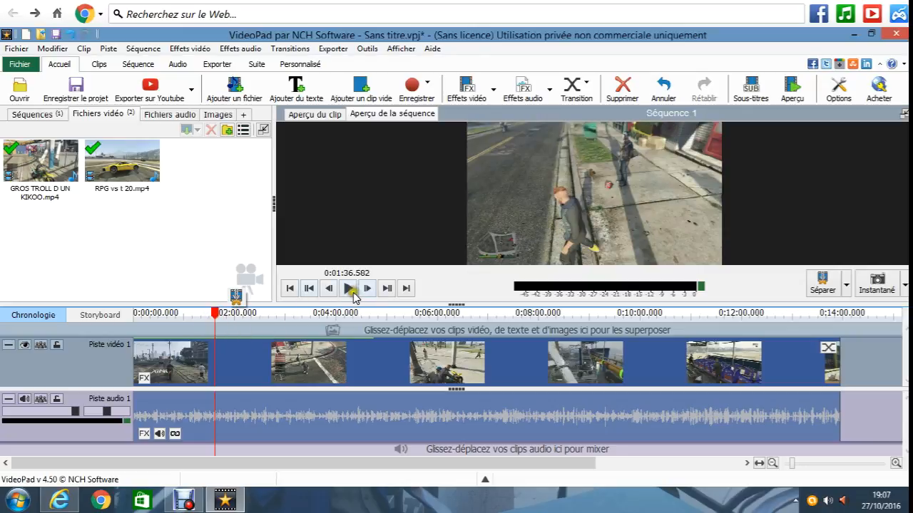
pyautogui.click(350, 288)
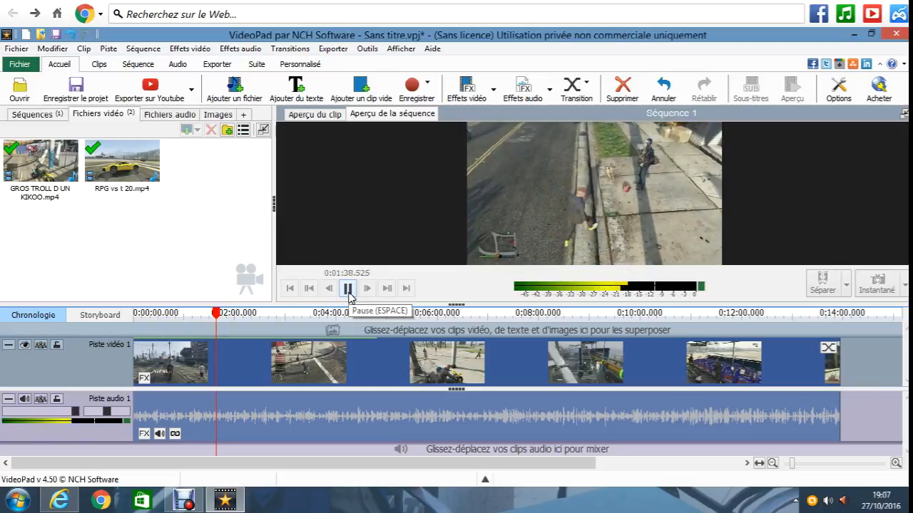
# Split the GROS TROLL D UN KIKOO clip at about 0:04:02 and again at about 0:09:59
pyautogui.moveTo(238, 335); pyautogui.dragTo(336, 341)
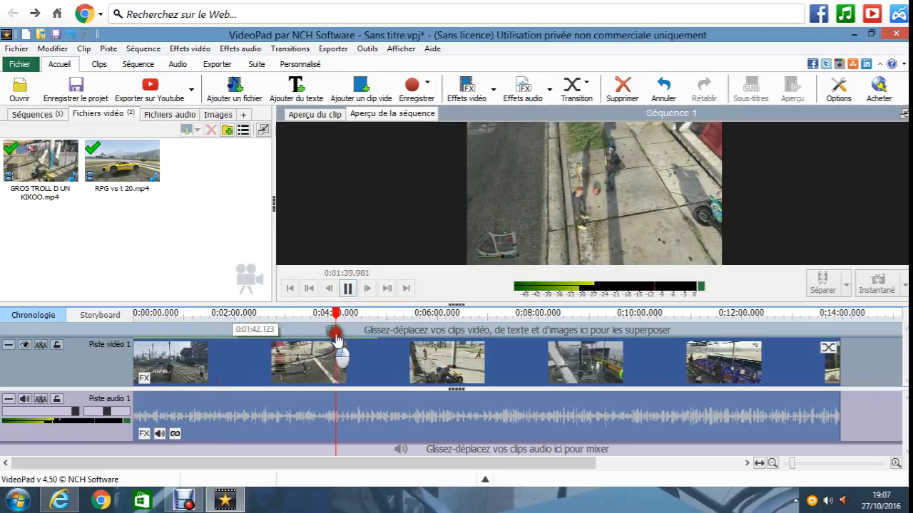
pyautogui.click(347, 288)
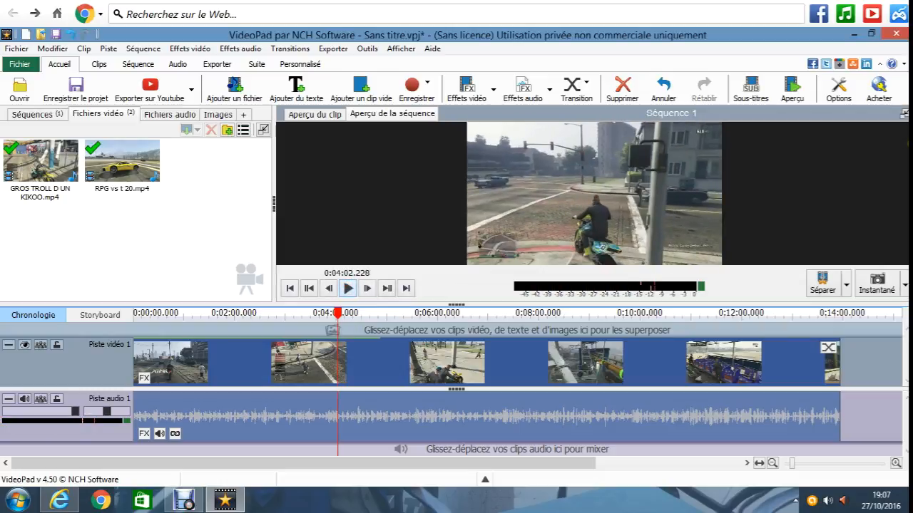
pyautogui.click(818, 279)
pyautogui.moveTo(336, 313); pyautogui.dragTo(639, 314)
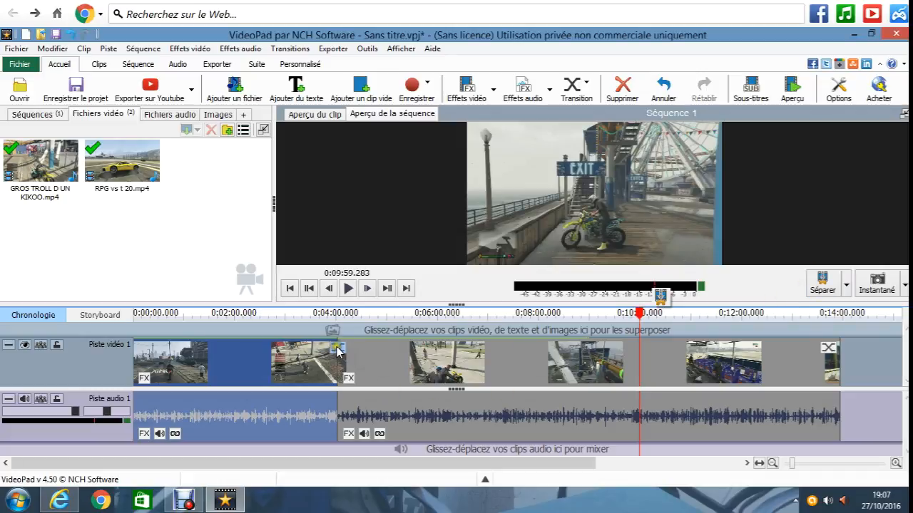
pyautogui.click(827, 283)
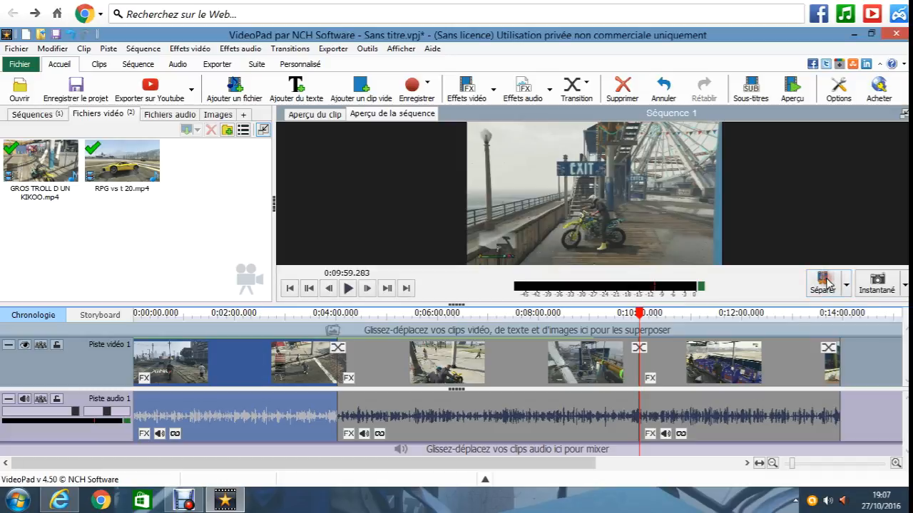
pyautogui.moveTo(642, 324)
pyautogui.mouseDown()
pyautogui.moveTo(612, 324)
pyautogui.moveTo(657, 326)
pyautogui.mouseUp()
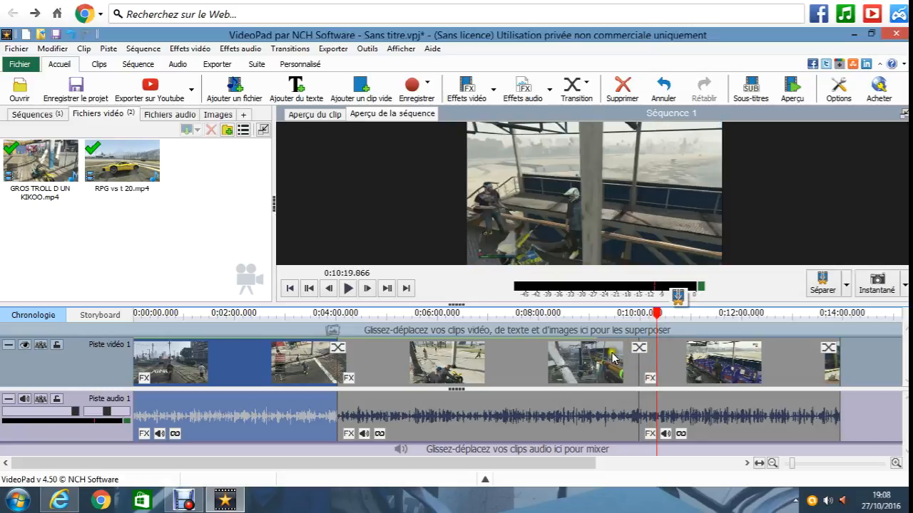
# Delete the middle segment between the two cuts, using the non-ripple Supprimer command
pyautogui.click(421, 362)
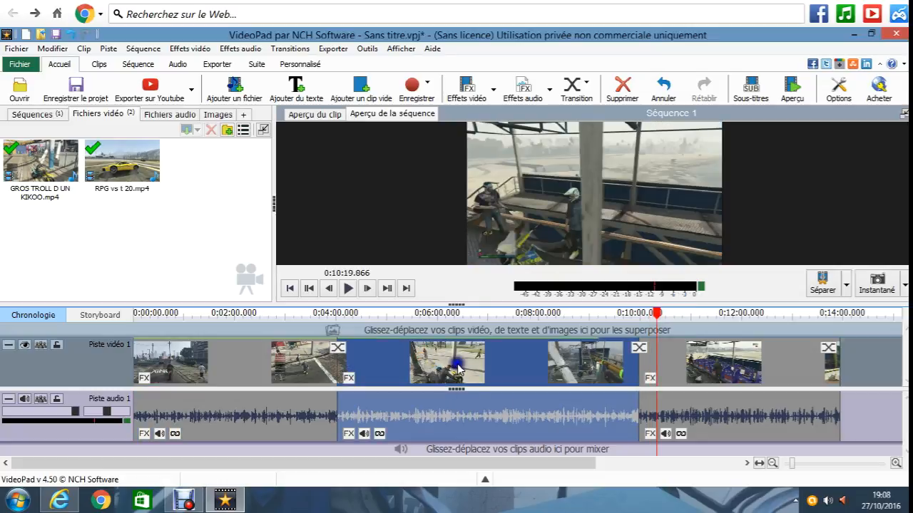
pyautogui.rightClick(458, 363)
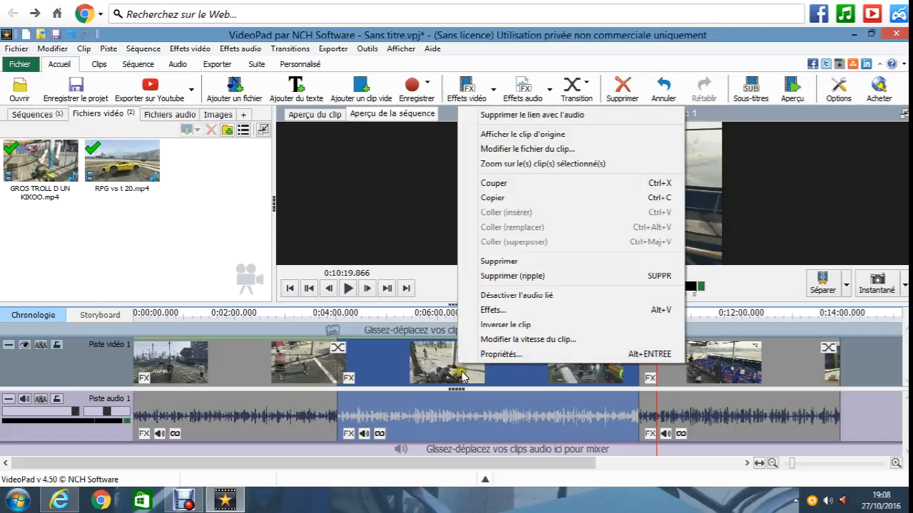
pyautogui.click(453, 376)
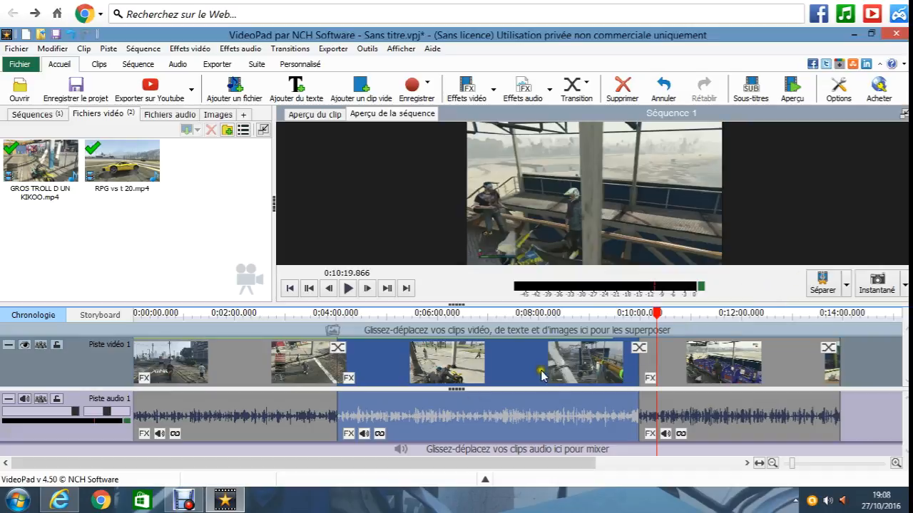
pyautogui.click(484, 371)
pyautogui.rightClick(487, 365)
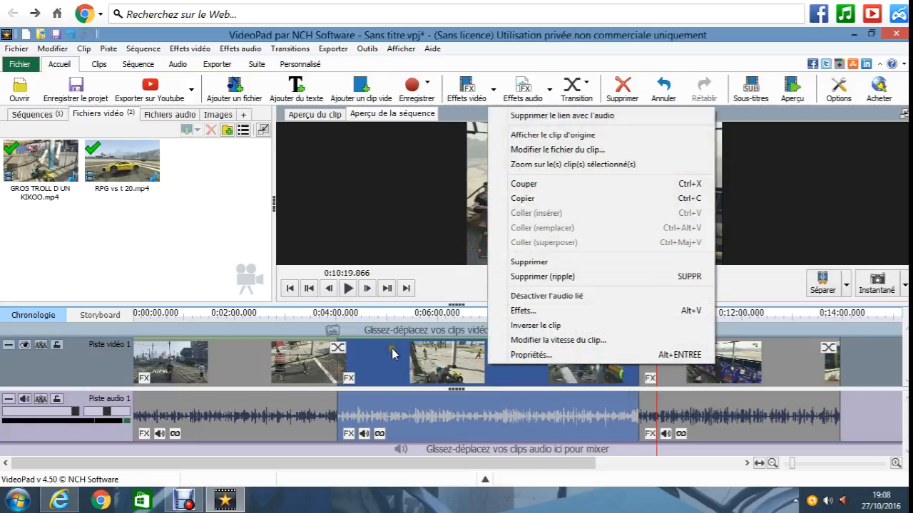
pyautogui.click(567, 263)
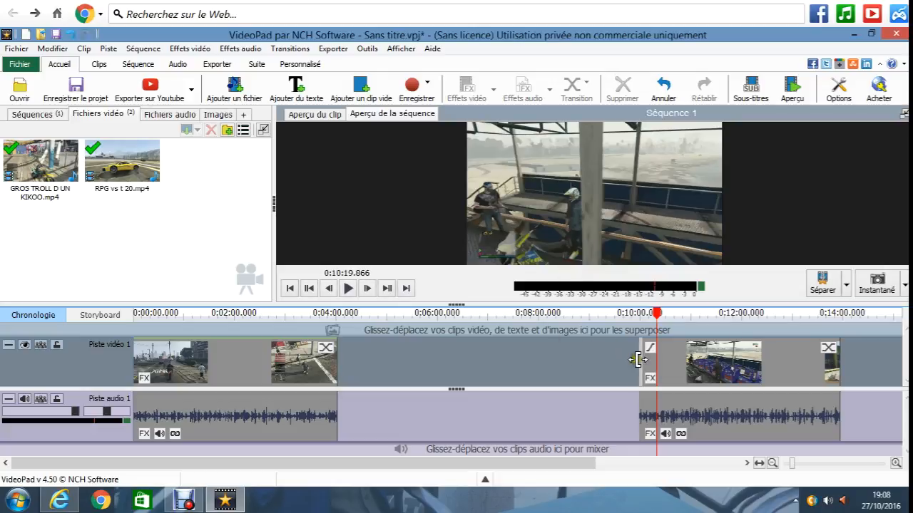
# Close the gap between the two remaining segments in video track 1
pyautogui.click(617, 363)
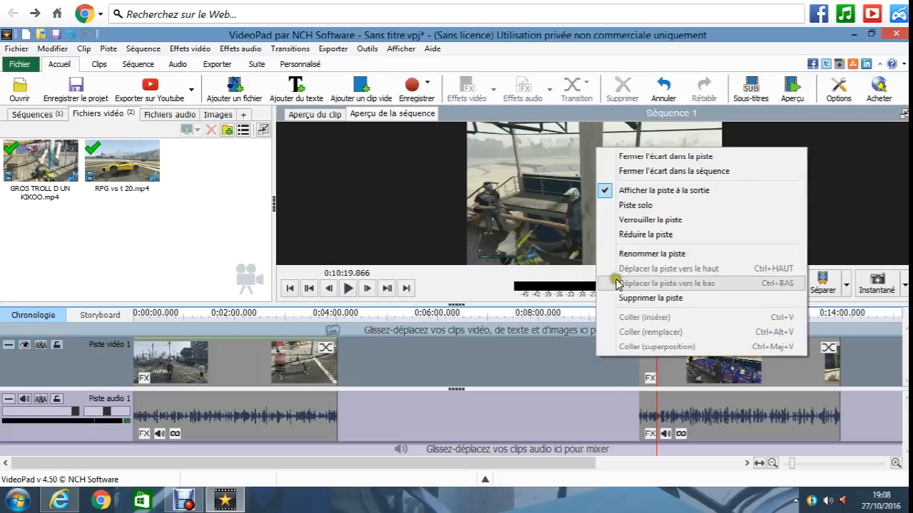
pyautogui.rightClick(496, 378)
pyautogui.click(557, 176)
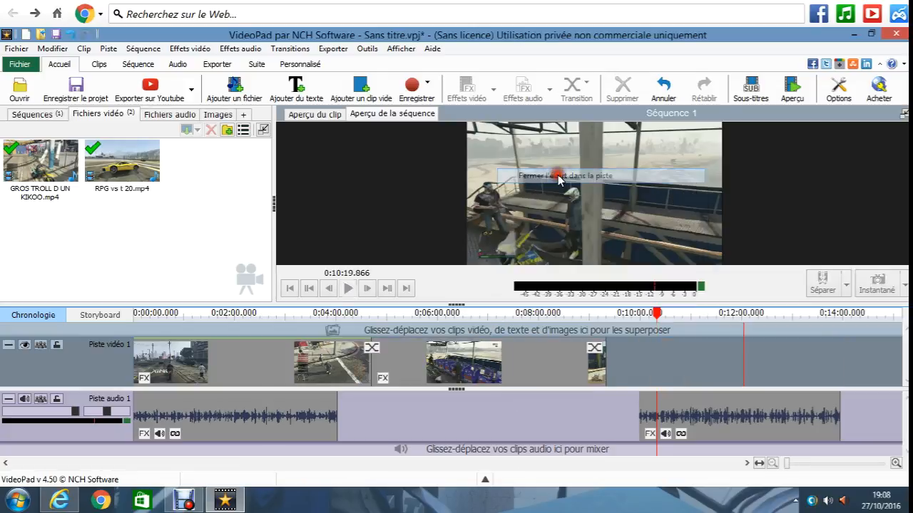
# Play the sequence across the join from about 0:03:50 to check the cut between the two segments
pyautogui.moveTo(744, 312); pyautogui.dragTo(357, 334)
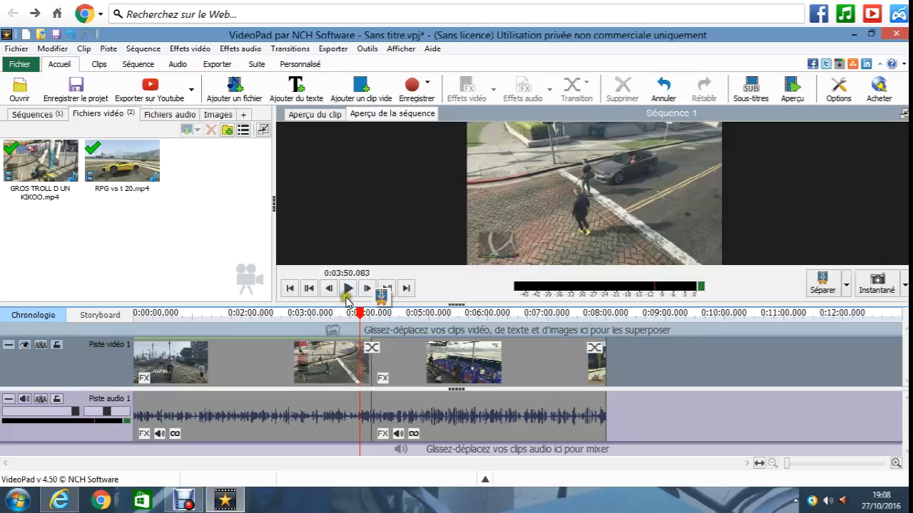
pyautogui.click(347, 288)
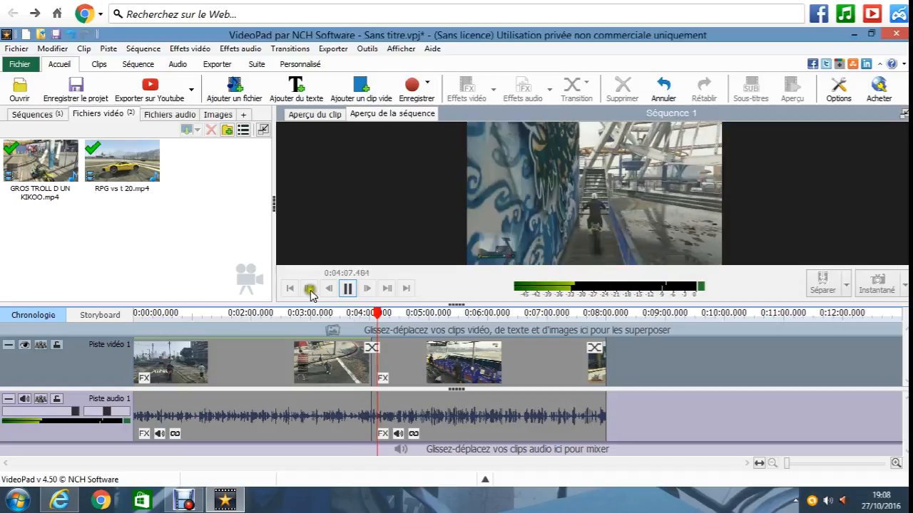
pyautogui.moveTo(376, 315); pyautogui.dragTo(361, 315)
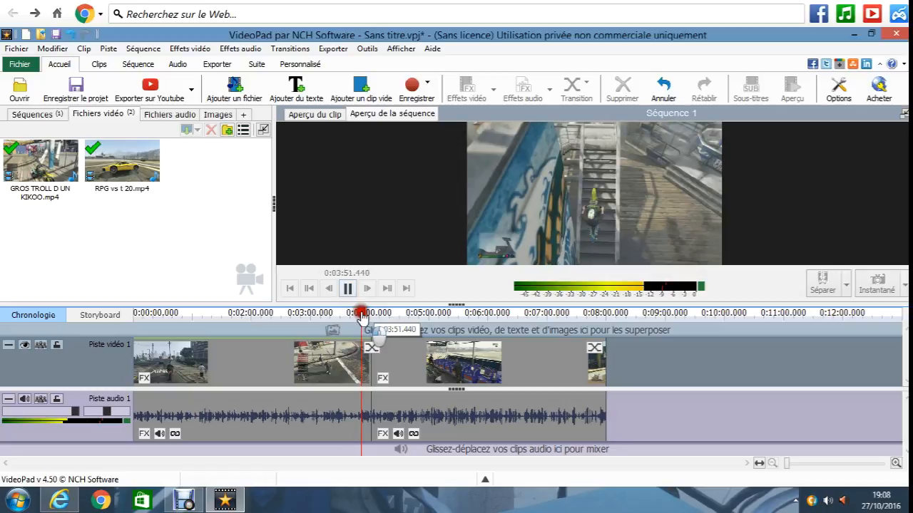
pyautogui.click(346, 289)
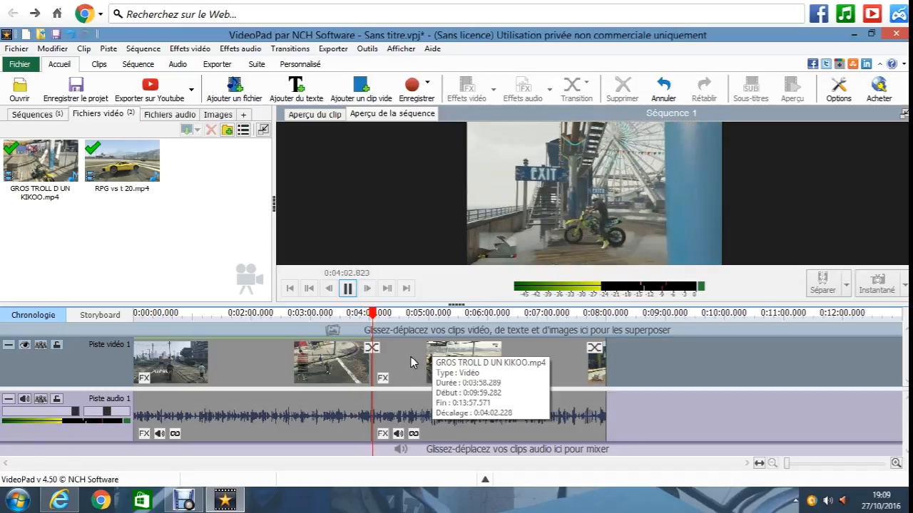
pyautogui.click(350, 291)
# Split the first segment on video track 1 at about 0:02:49
pyautogui.moveTo(373, 325); pyautogui.dragTo(300, 366)
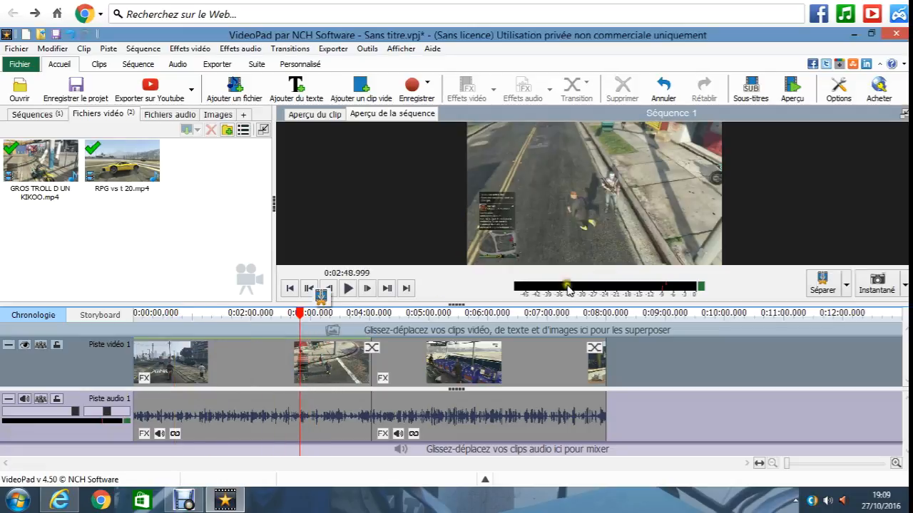
pyautogui.click(825, 283)
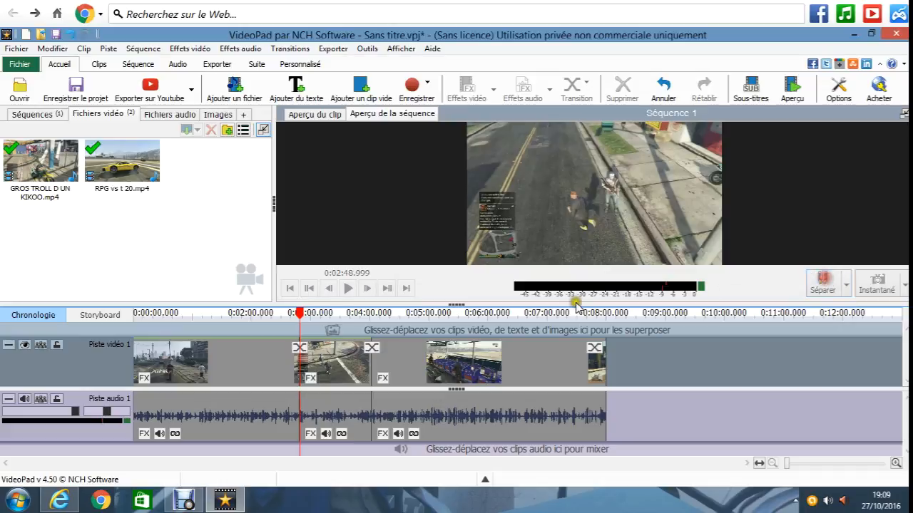
pyautogui.moveTo(300, 318); pyautogui.dragTo(262, 357)
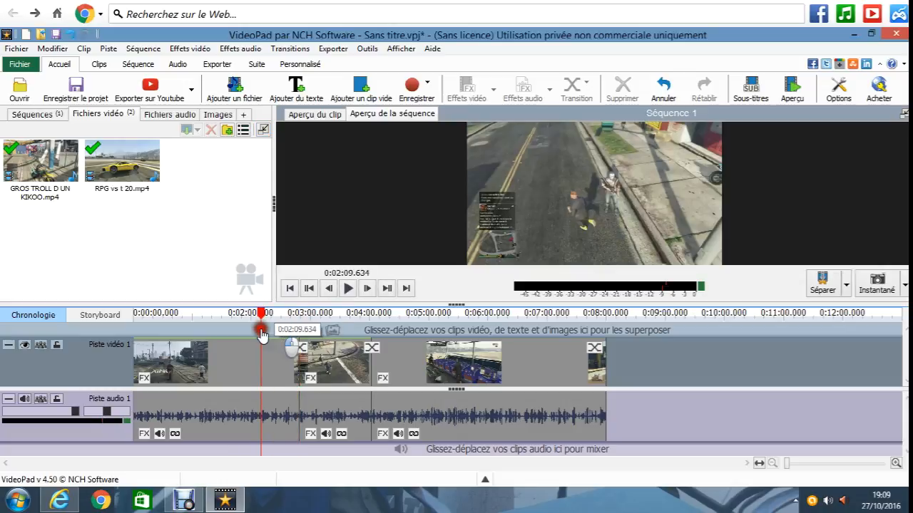
pyautogui.moveTo(259, 319); pyautogui.dragTo(219, 348)
# Set the speed of the short segment after the 0:02:49 cut to 300%
pyautogui.click(330, 362)
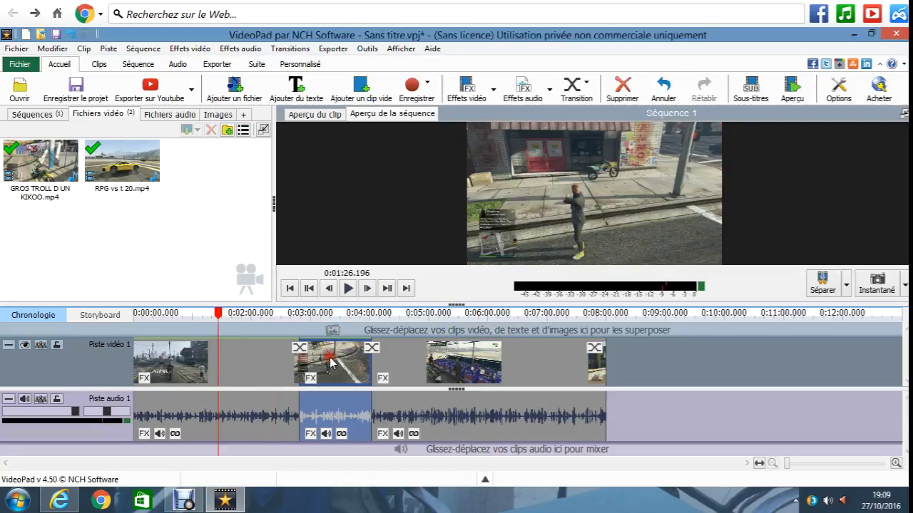
pyautogui.rightClick(340, 374)
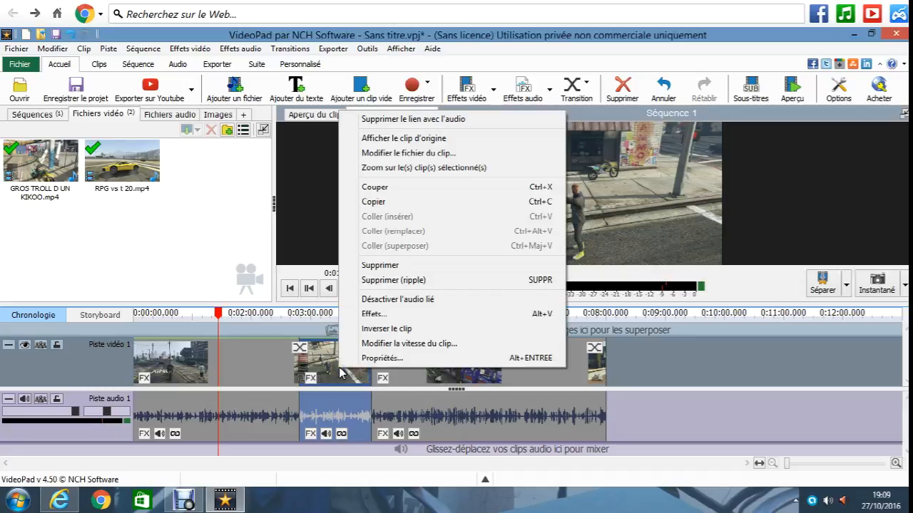
pyautogui.click(363, 343)
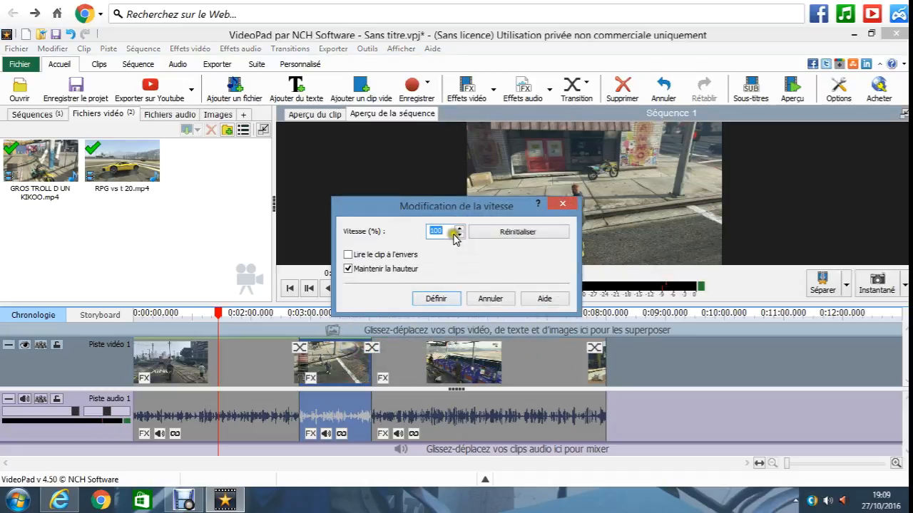
pyautogui.click(458, 229)
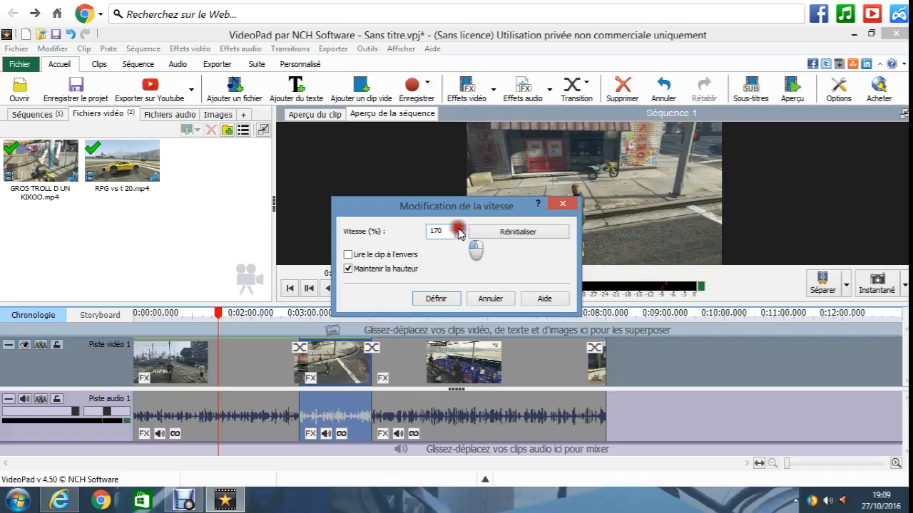
pyautogui.click(459, 230)
pyautogui.click(458, 230)
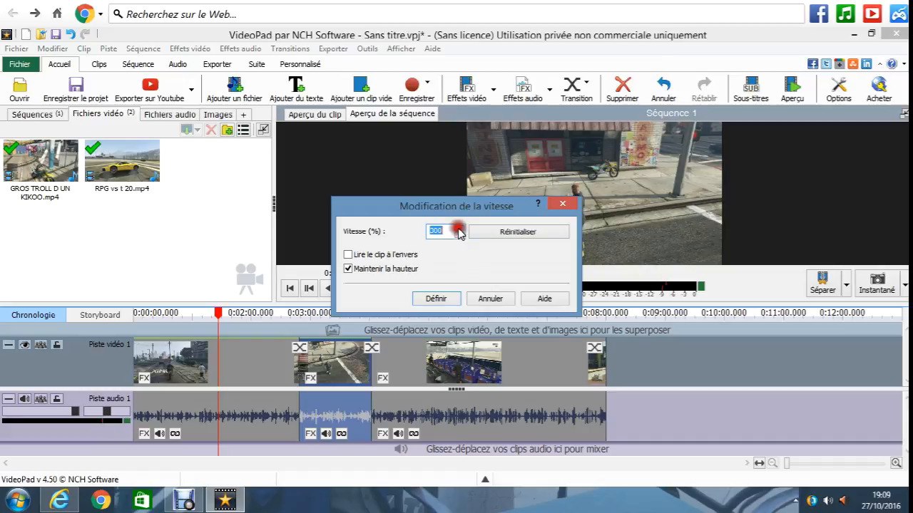
pyautogui.click(435, 298)
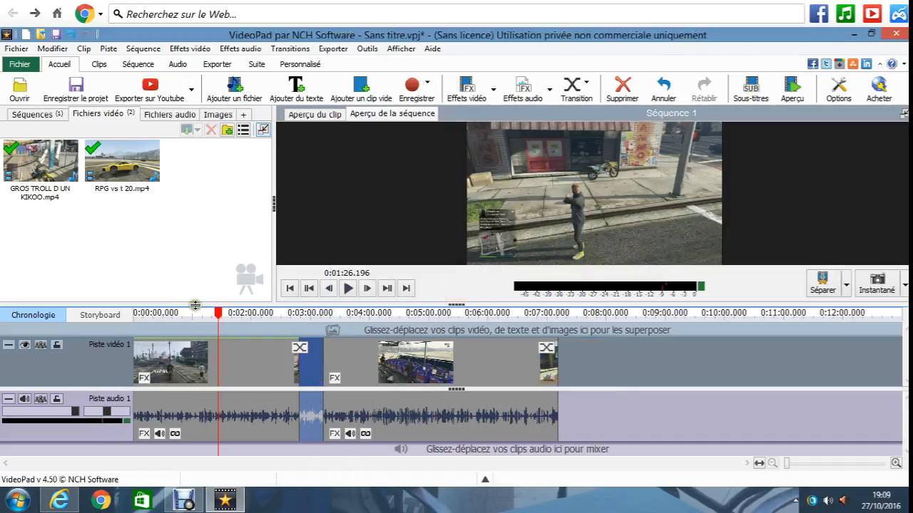
# Play the sped-up segment from its start to review the faster playback
pyautogui.moveTo(213, 319)
pyautogui.mouseDown()
pyautogui.moveTo(294, 312)
pyautogui.moveTo(313, 300)
pyautogui.moveTo(299, 321)
pyautogui.mouseUp()
pyautogui.click(344, 291)
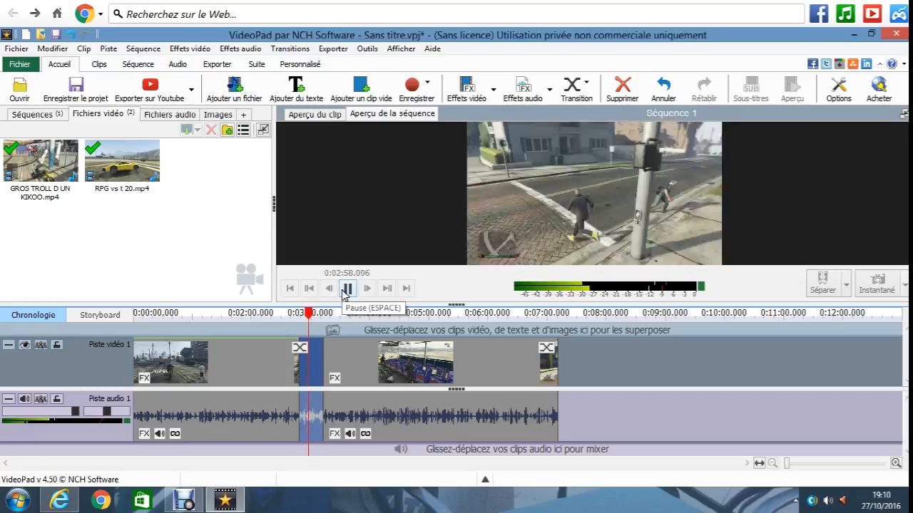
pyautogui.click(343, 292)
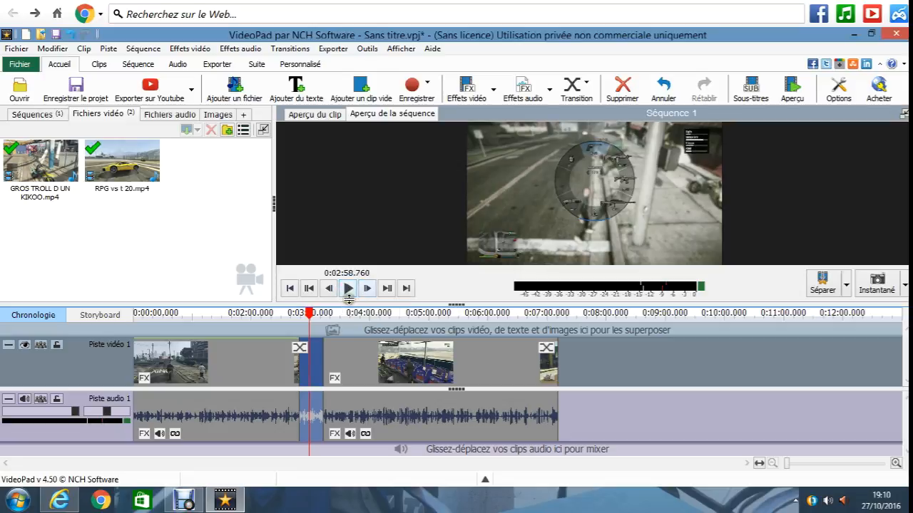
pyautogui.moveTo(310, 318); pyautogui.dragTo(289, 315)
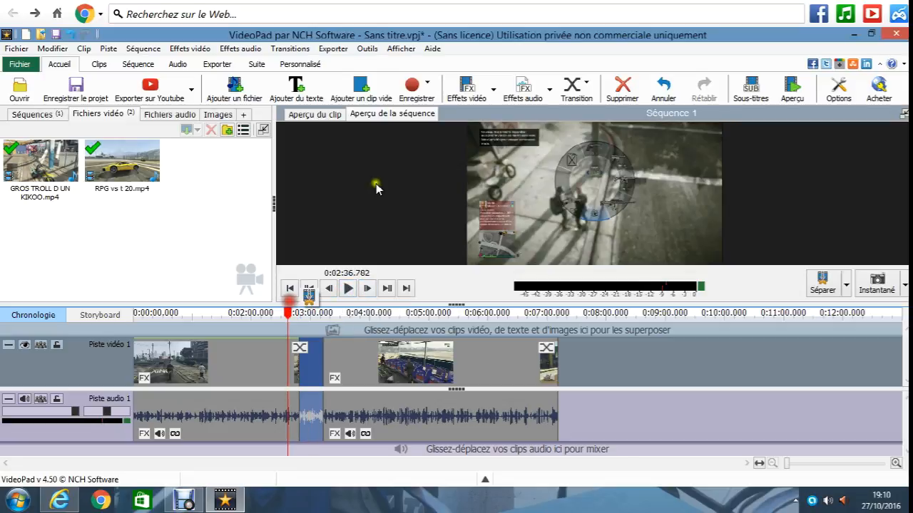
# Try to start a screen recording from the recording options
pyautogui.click(418, 87)
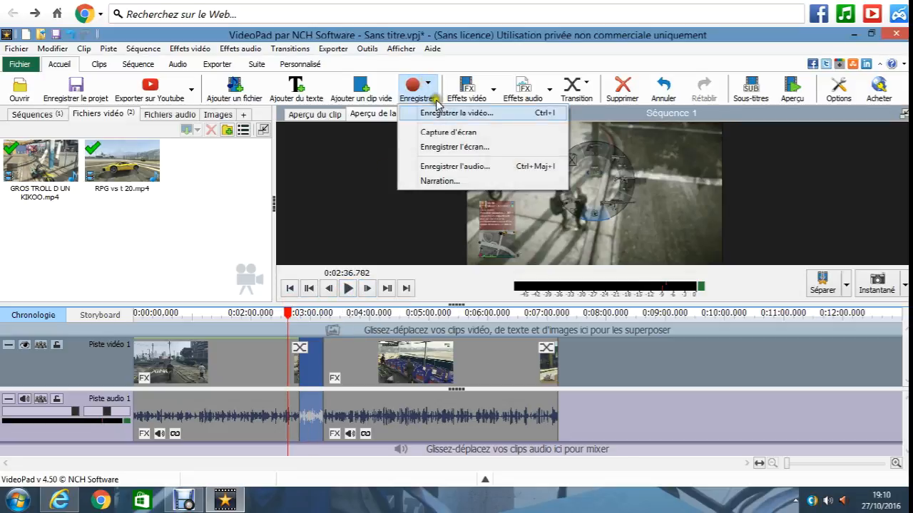
pyautogui.click(464, 147)
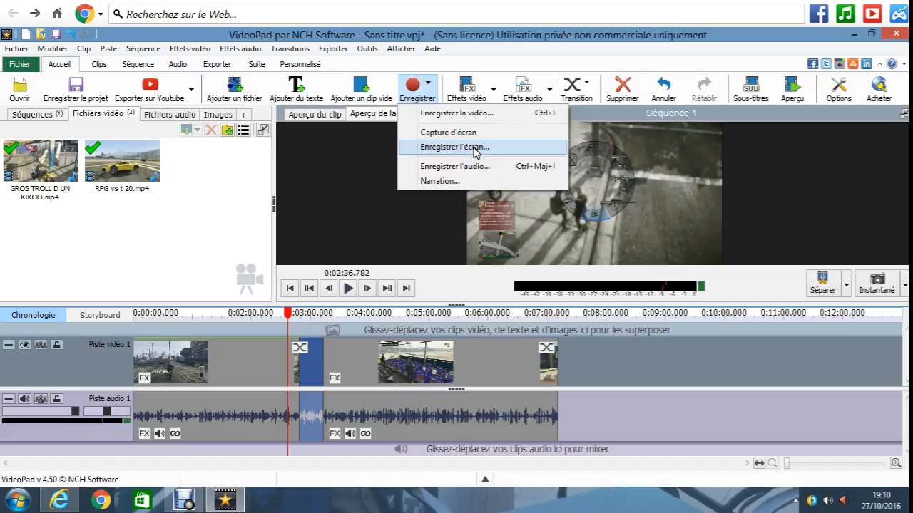
pyautogui.click(476, 152)
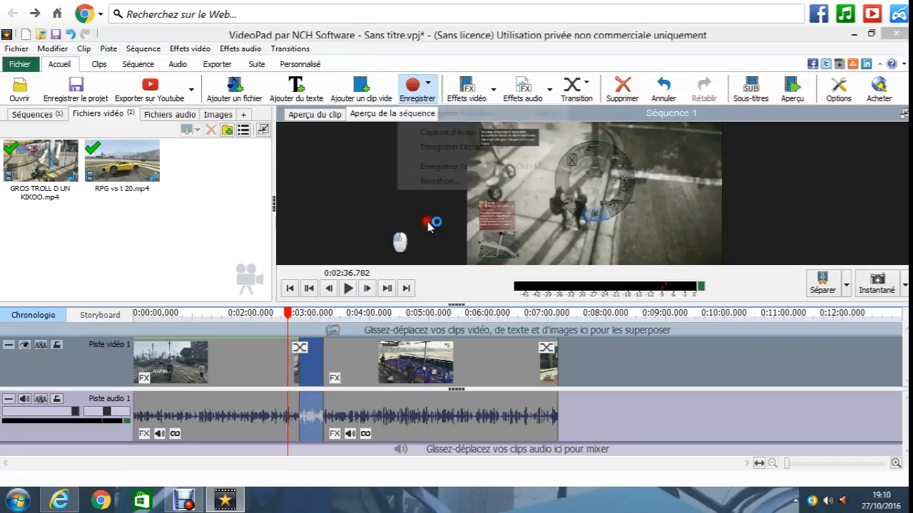
pyautogui.click(416, 89)
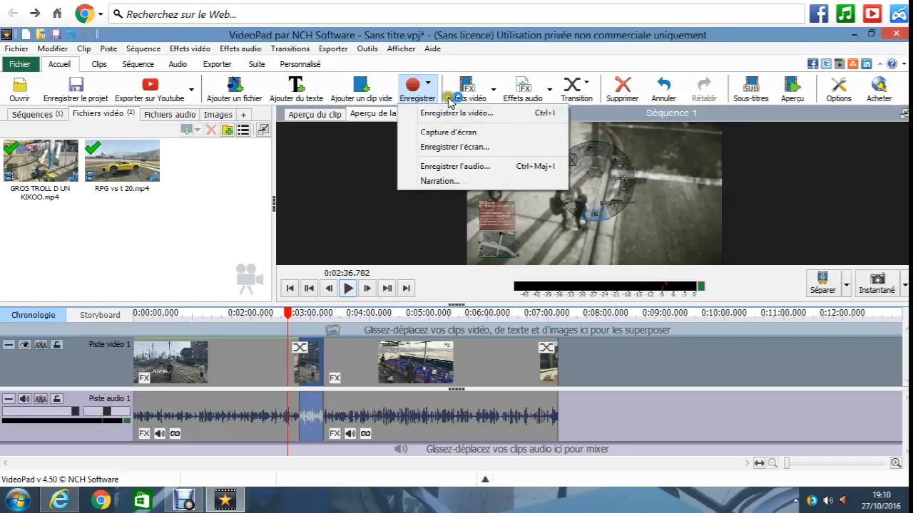
pyautogui.click(448, 134)
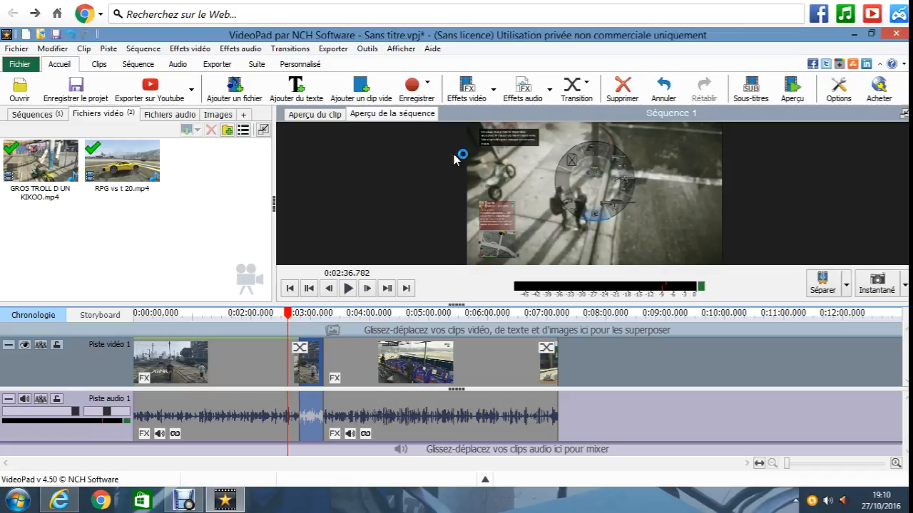
pyautogui.click(430, 91)
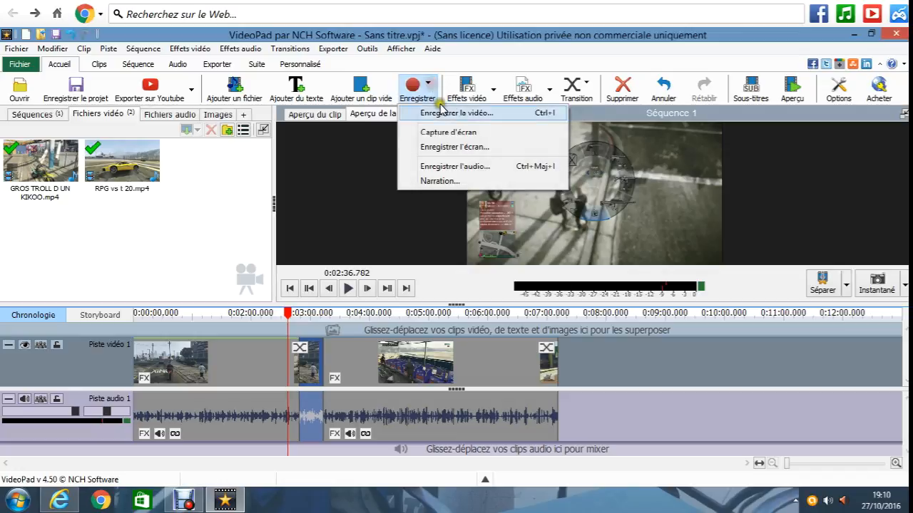
pyautogui.click(470, 147)
pyautogui.click(418, 92)
pyautogui.click(436, 147)
pyautogui.click(410, 89)
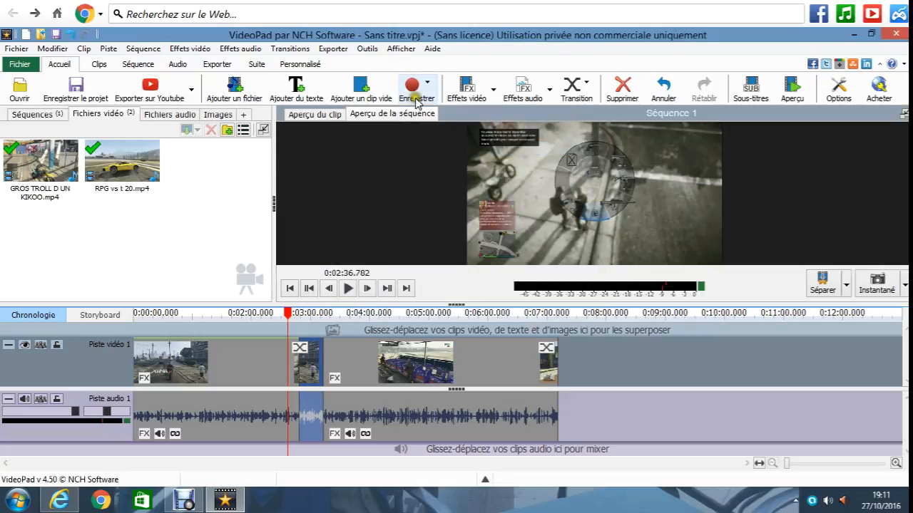
pyautogui.click(457, 133)
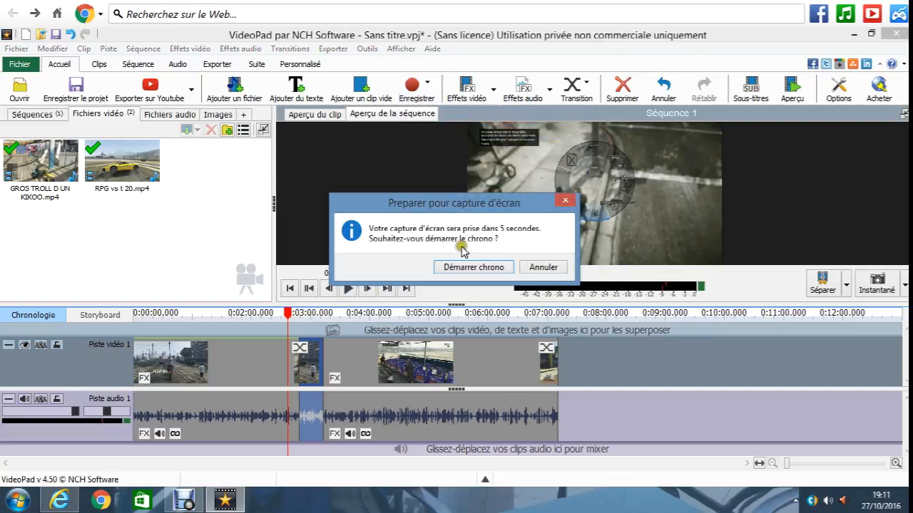
pyautogui.click(537, 268)
# Bring up the Debut video capture window to view its screen recording mode, and minimize it again
pyautogui.click(413, 90)
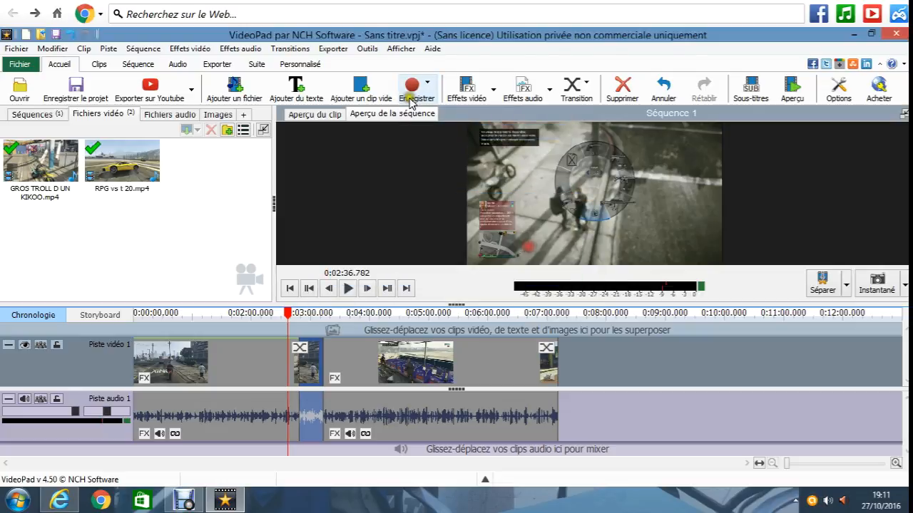
pyautogui.click(443, 148)
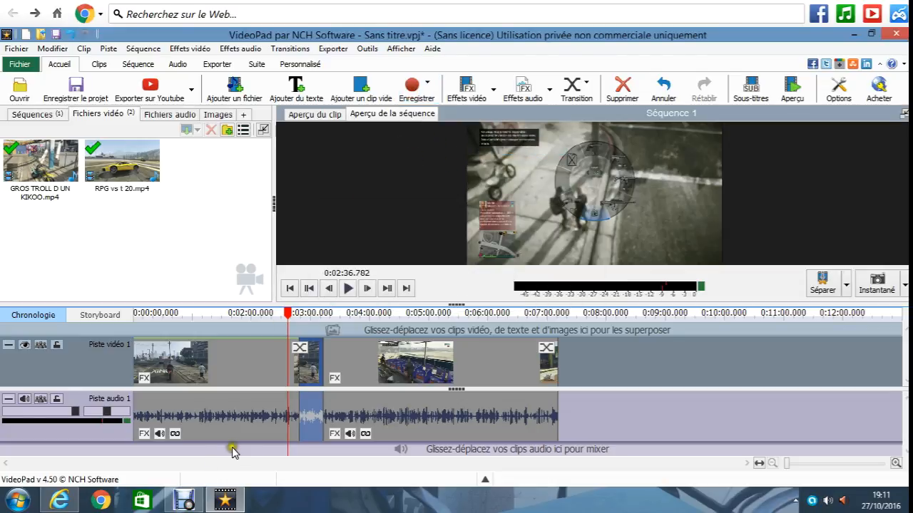
pyautogui.click(193, 498)
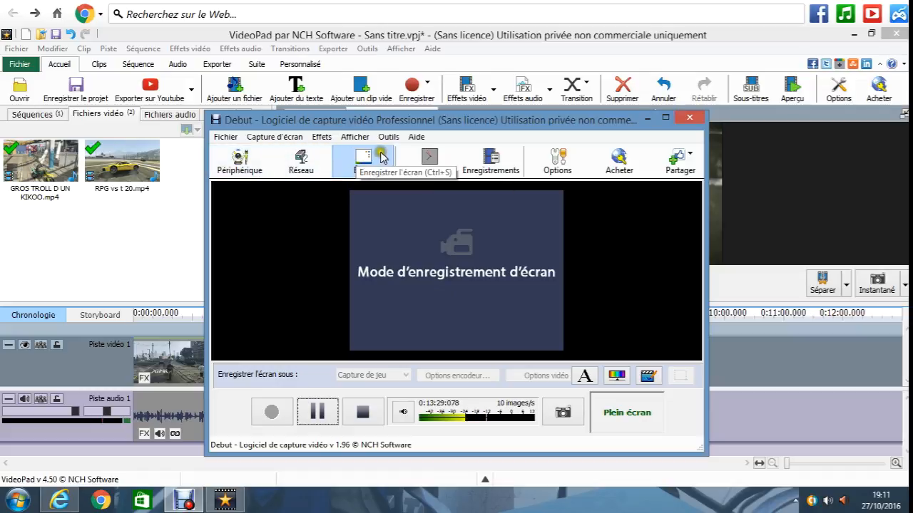
pyautogui.click(649, 120)
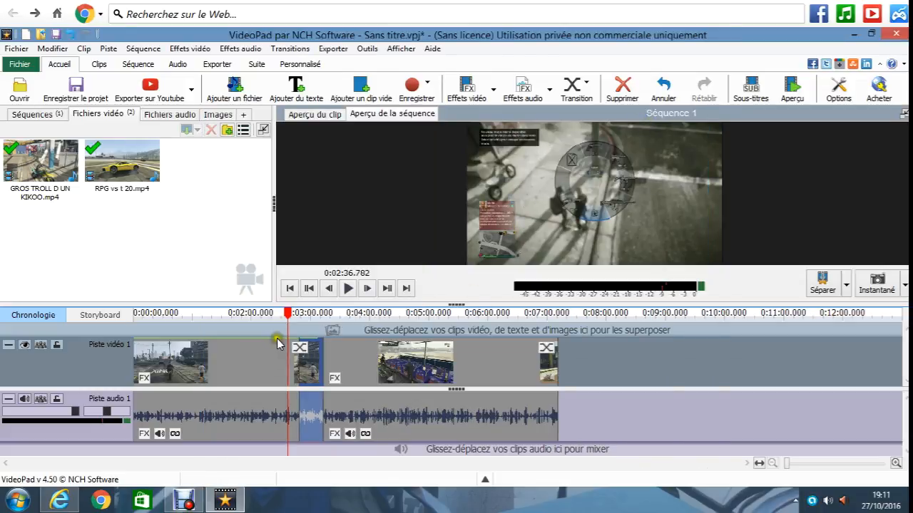
# Examine the available audio effects without applying any, and briefly play the sequence from about 0:02:36
pyautogui.click(547, 93)
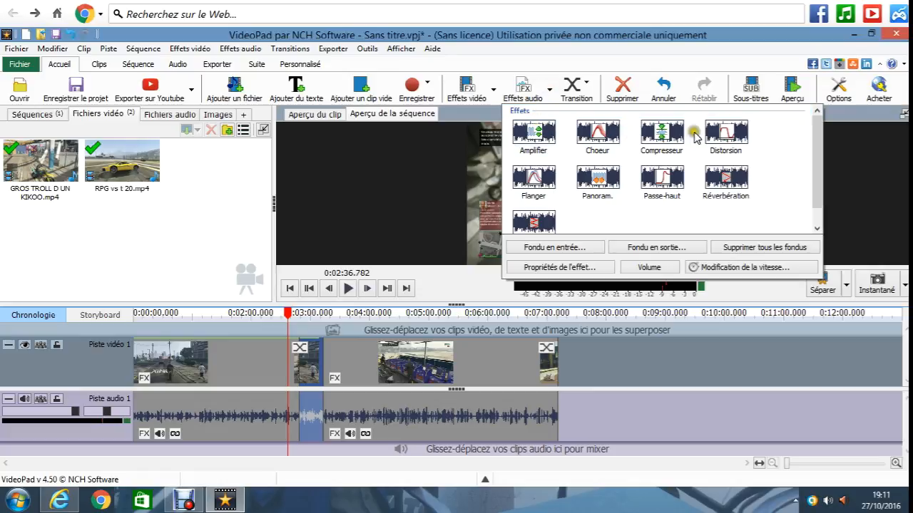
pyautogui.scroll(-1, 645, 193)
pyautogui.scroll(1, 633, 201)
pyautogui.click(315, 203)
pyautogui.click(349, 282)
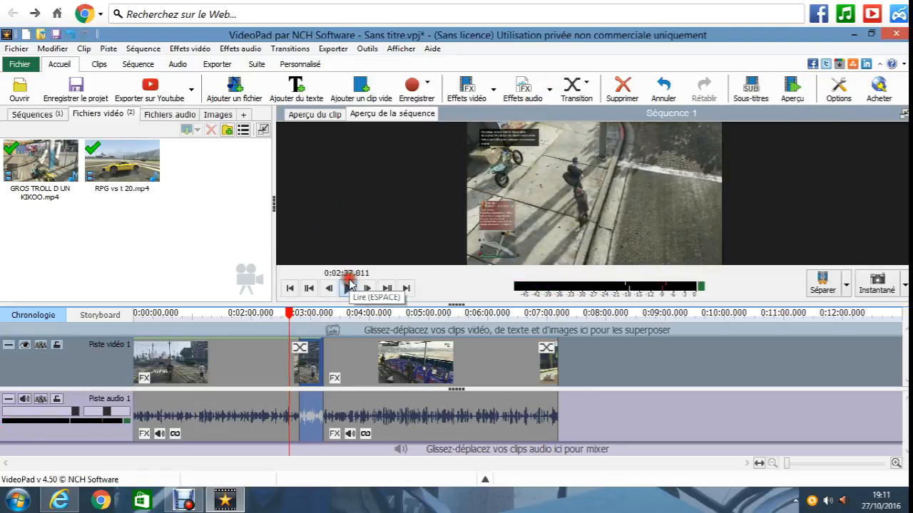
# Add a blue blank clip and place it at the end of the sequence
pyautogui.click(365, 98)
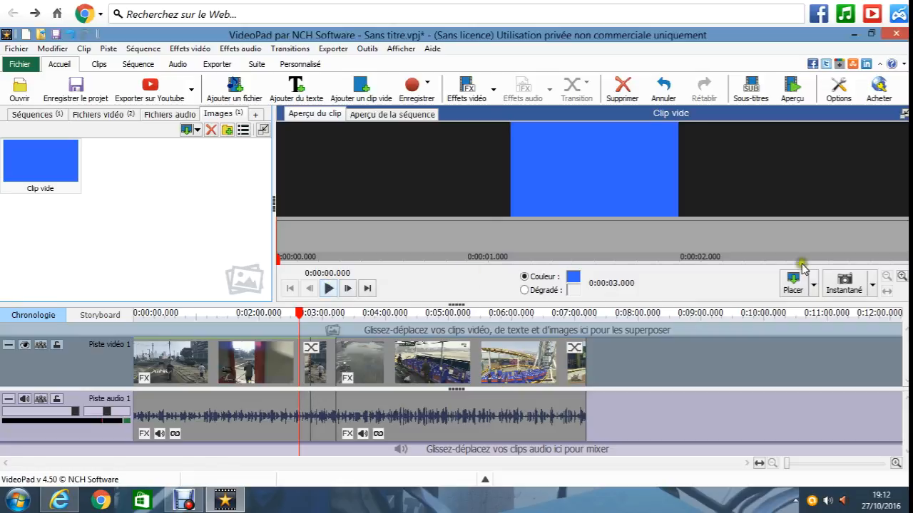
pyautogui.click(815, 287)
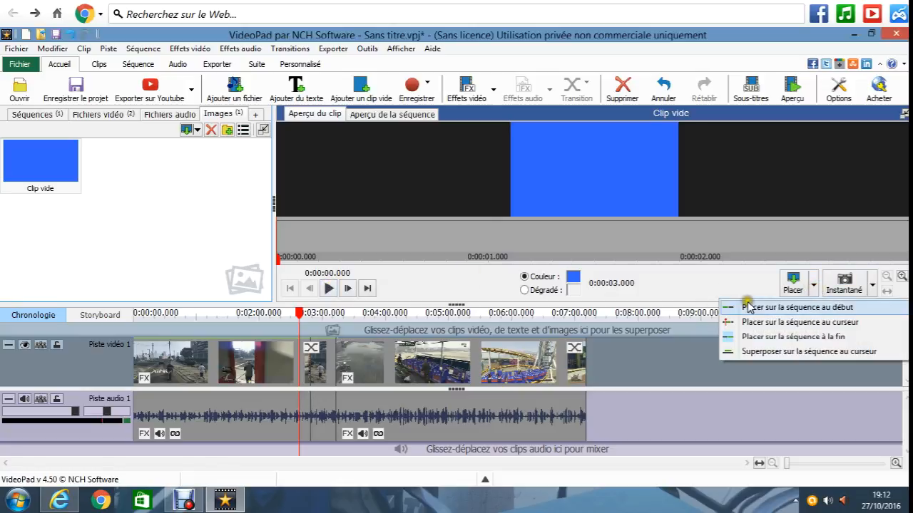
pyautogui.click(793, 337)
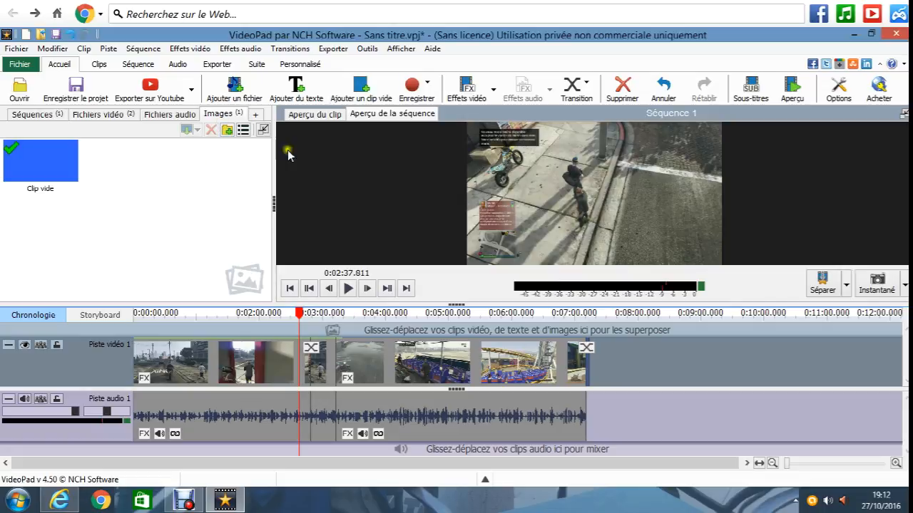
# Open the YouTube export settings, dismissing the low-battery notice, and set the format to YouTube 480p
pyautogui.click(189, 90)
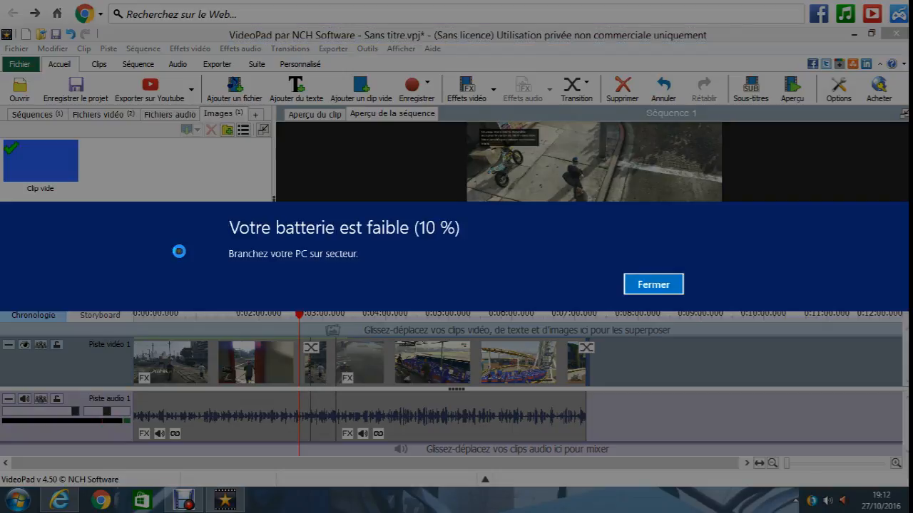
pyautogui.click(660, 283)
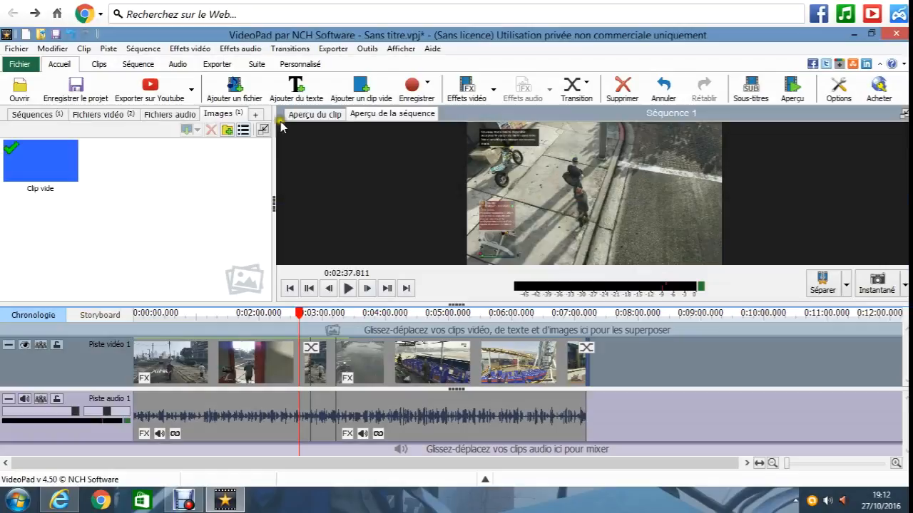
pyautogui.click(191, 90)
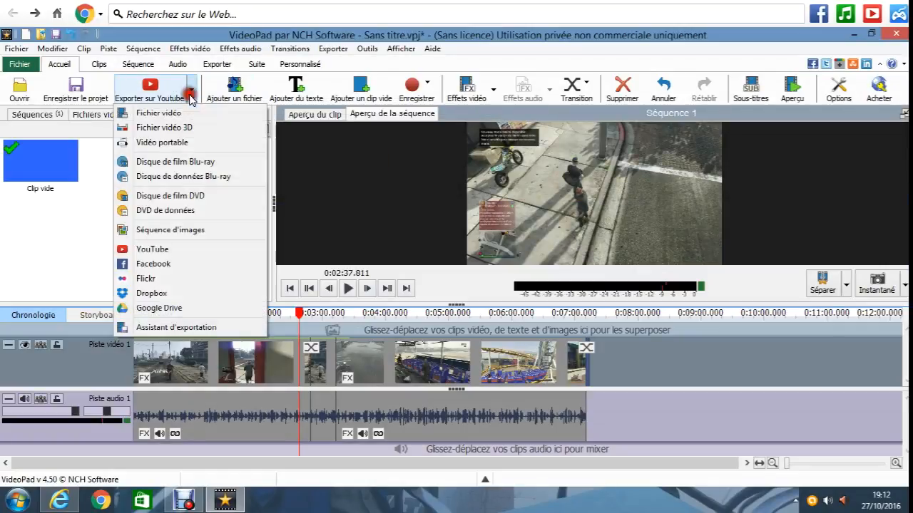
pyautogui.click(181, 247)
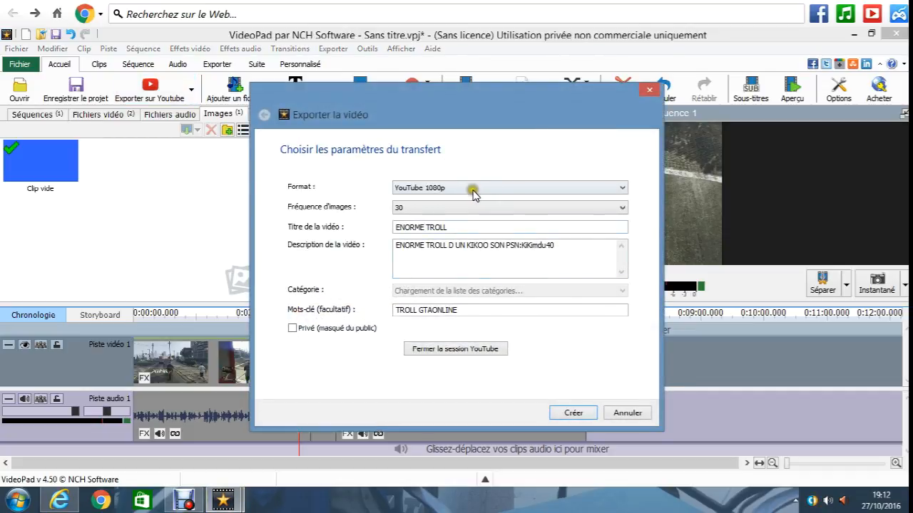
pyautogui.click(471, 189)
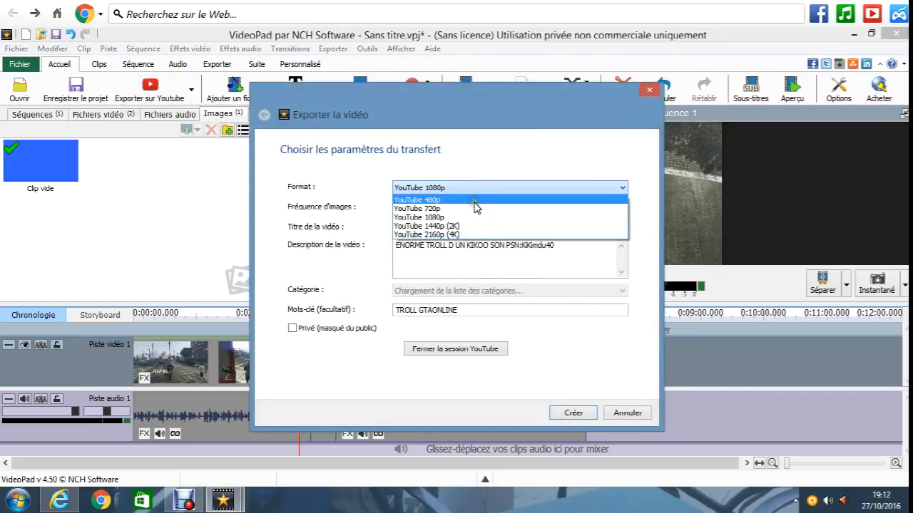
pyautogui.click(474, 200)
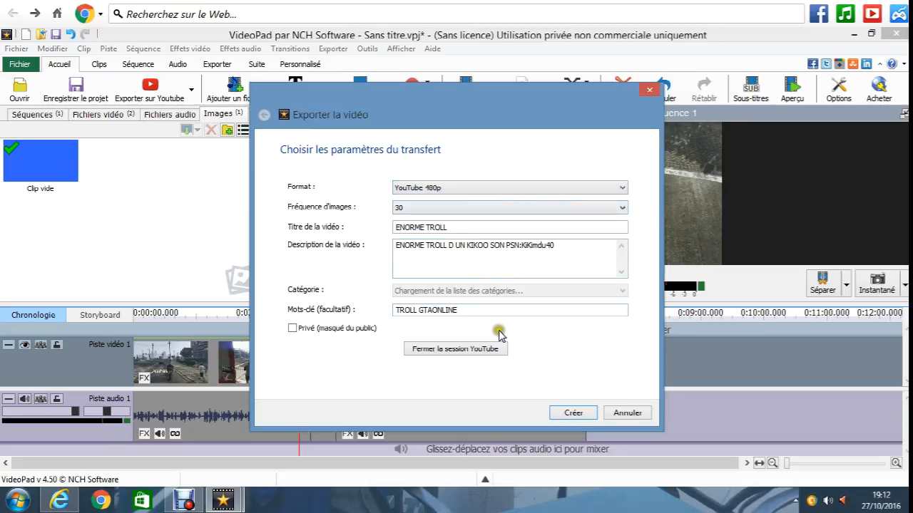
# Start creating the YouTube export, and cancel it at the aspect-ratio conflict prompt
pyautogui.click(564, 414)
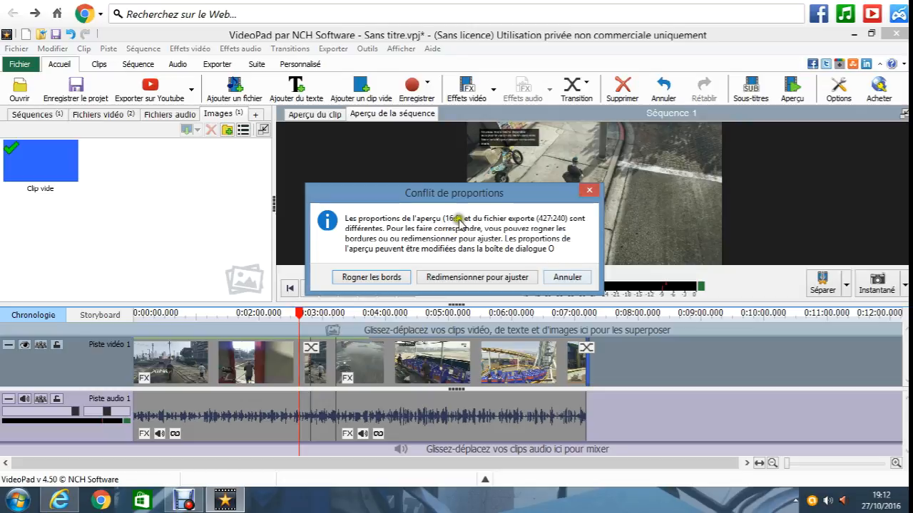
pyautogui.click(570, 278)
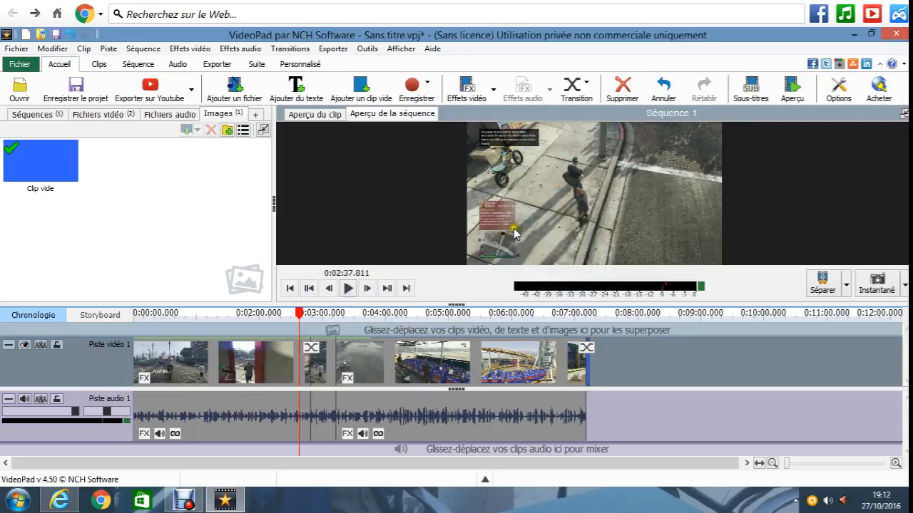
pyautogui.moveTo(863, 41)
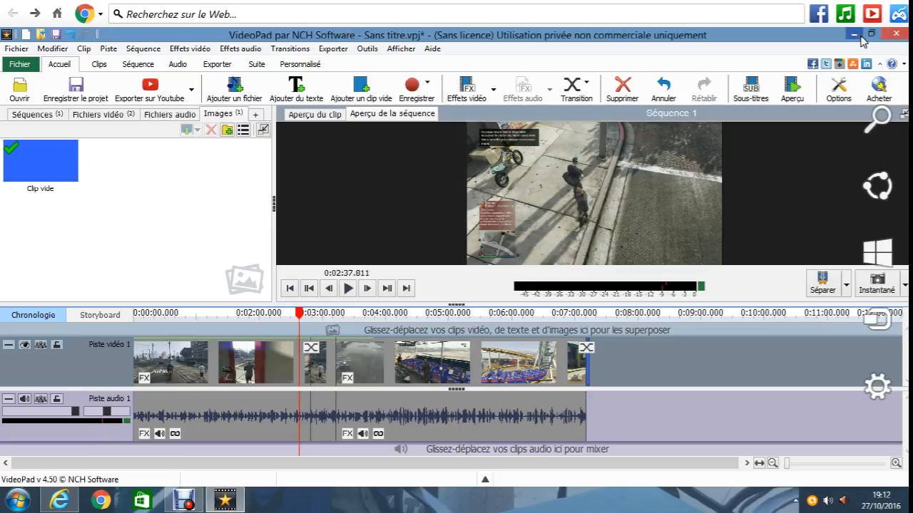